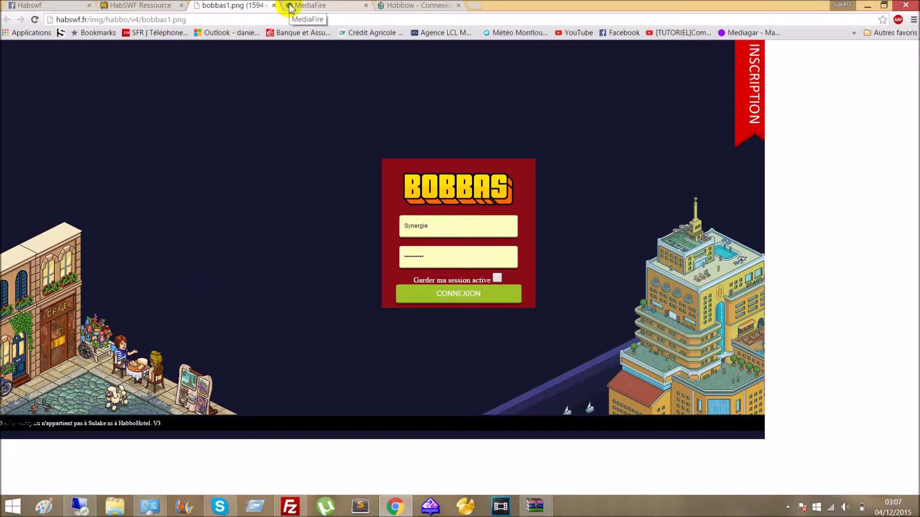
Step: Close the bobbas1.png preview, switch to the remote desktop and close the HobbowCms.rar archive
click(274, 6)
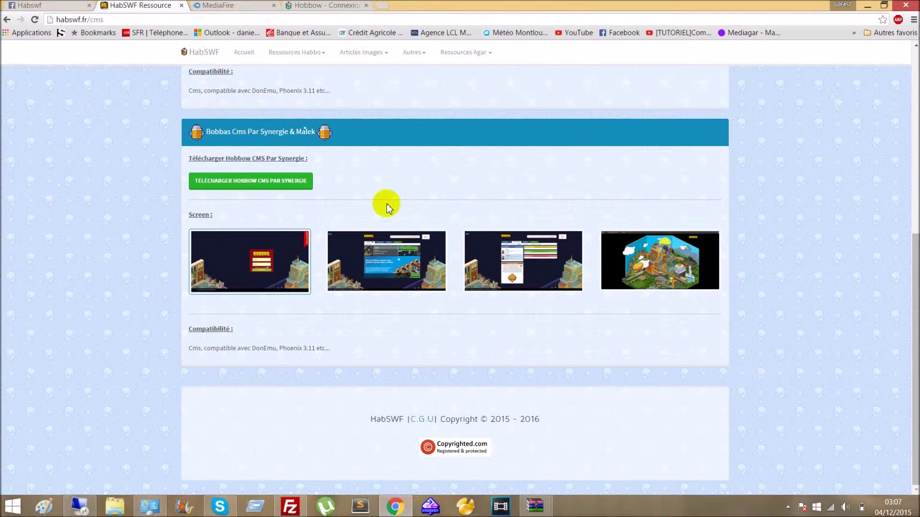
click(84, 502)
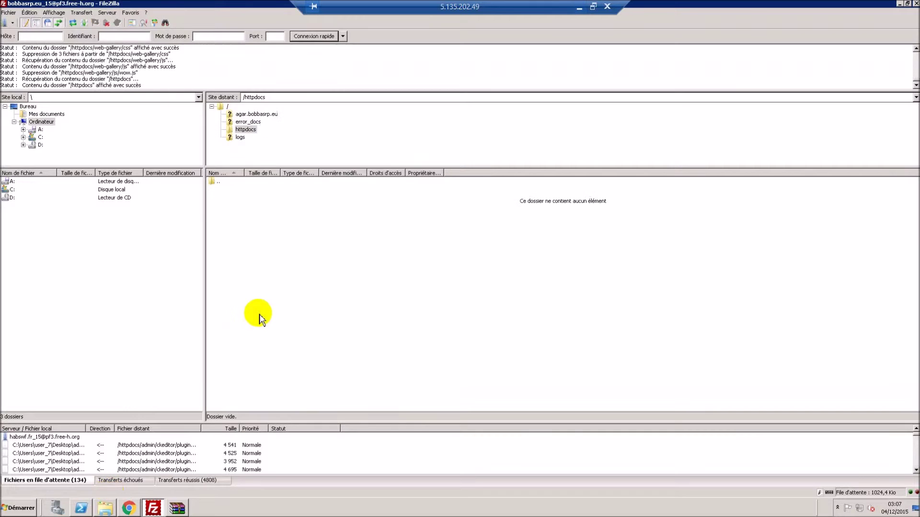
click(179, 509)
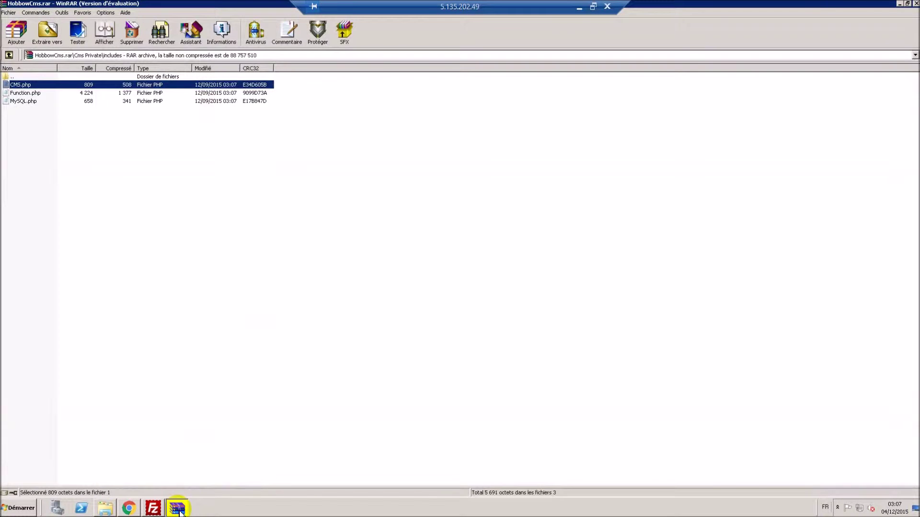
click(915, 3)
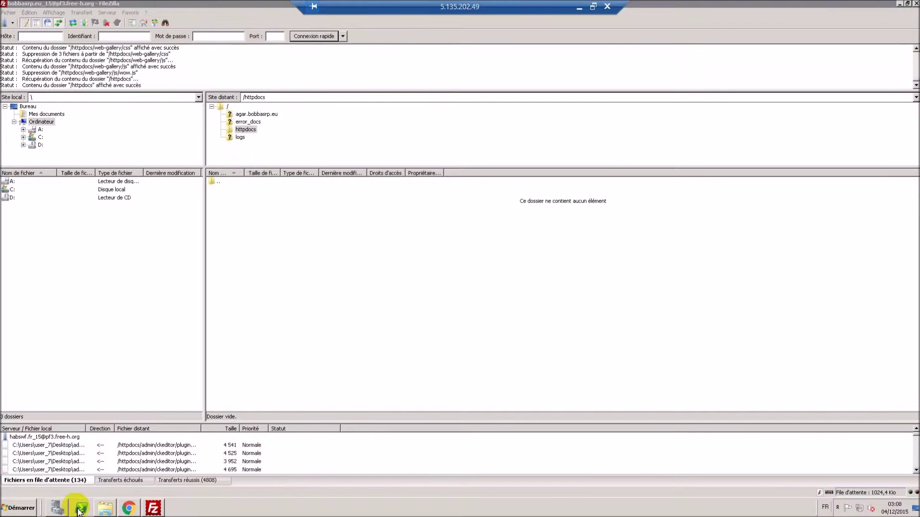
Step: Open the SystemCMS RAR archive from the remote file explorer and dismiss the WinRAR notifier window
click(105, 509)
double_click(248, 186)
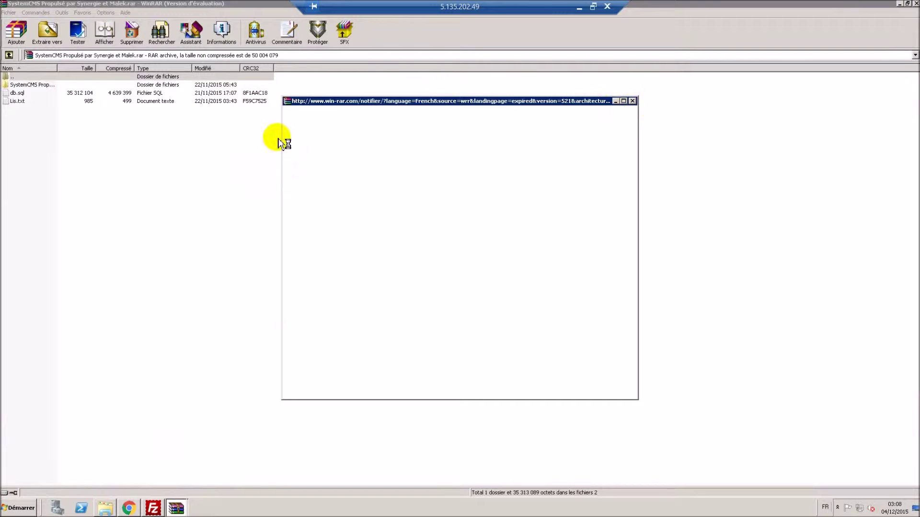
click(632, 101)
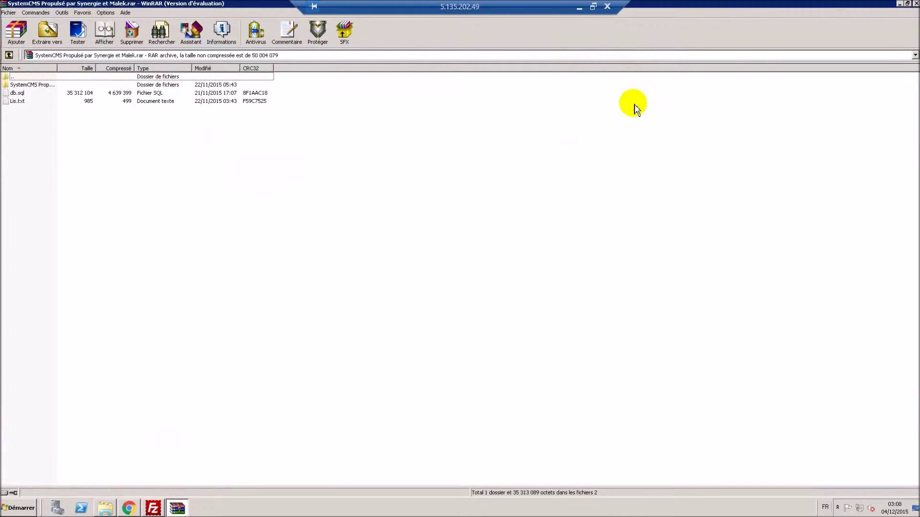
Step: Read the installation notes in Lis.txt from the archive and close the file
double_click(17, 101)
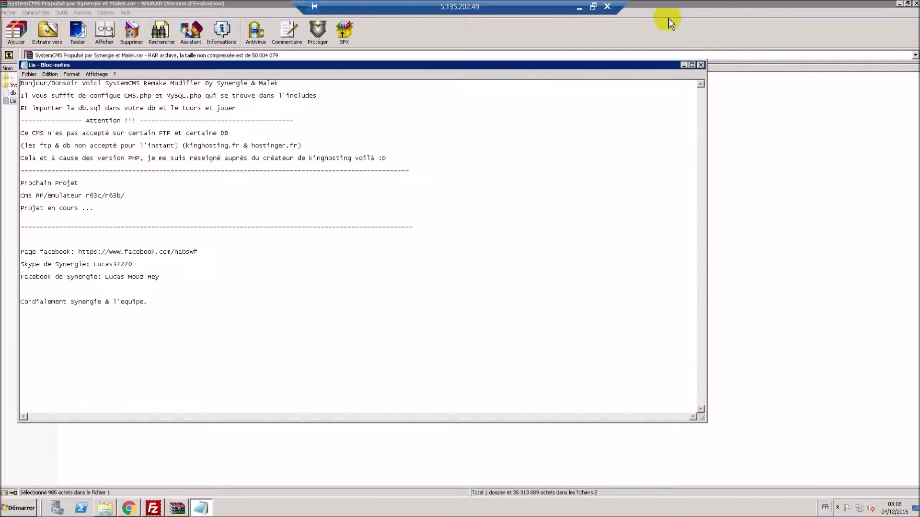
click(699, 64)
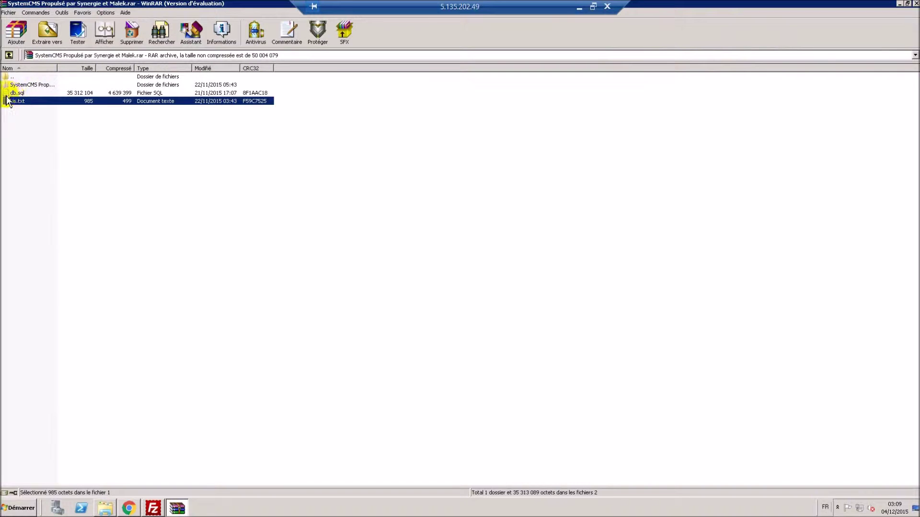
click(50, 143)
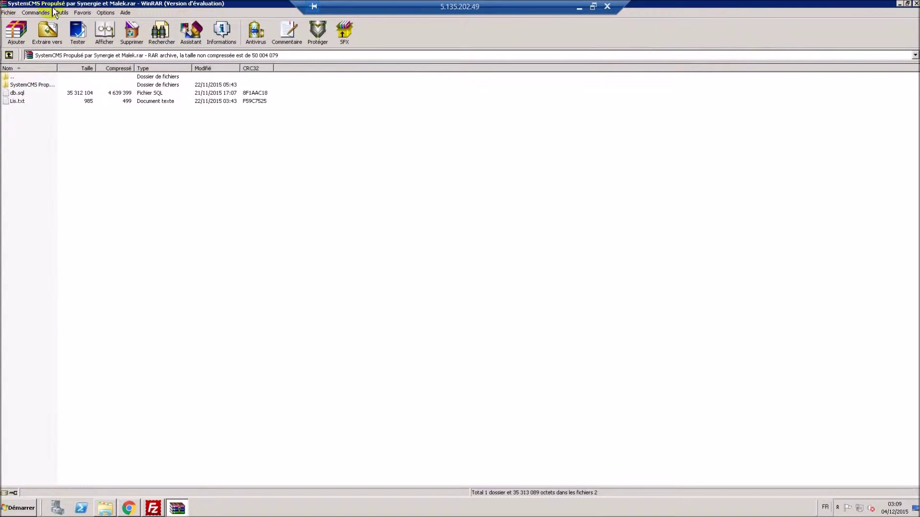
Step: Upload the full contents of the archive's SystemCMS folder to the remote httpdocs directory in FileZilla
click(17, 92)
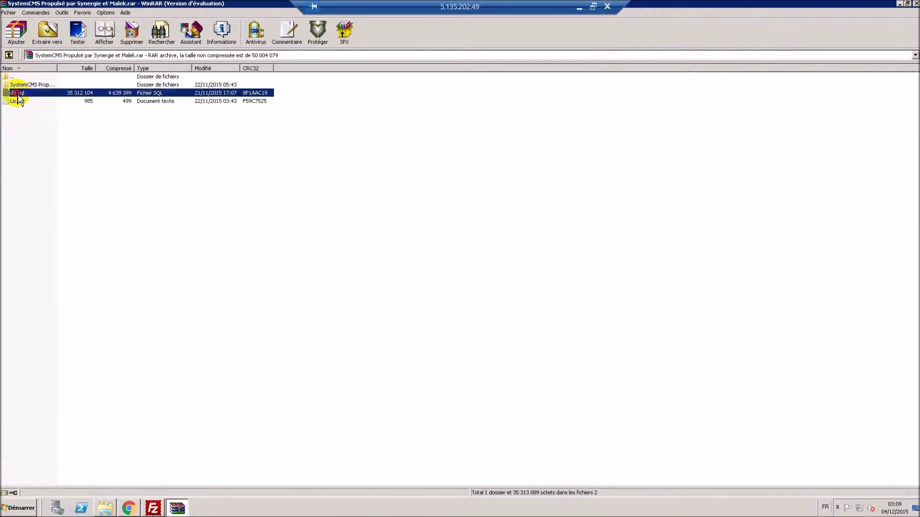
click(46, 87)
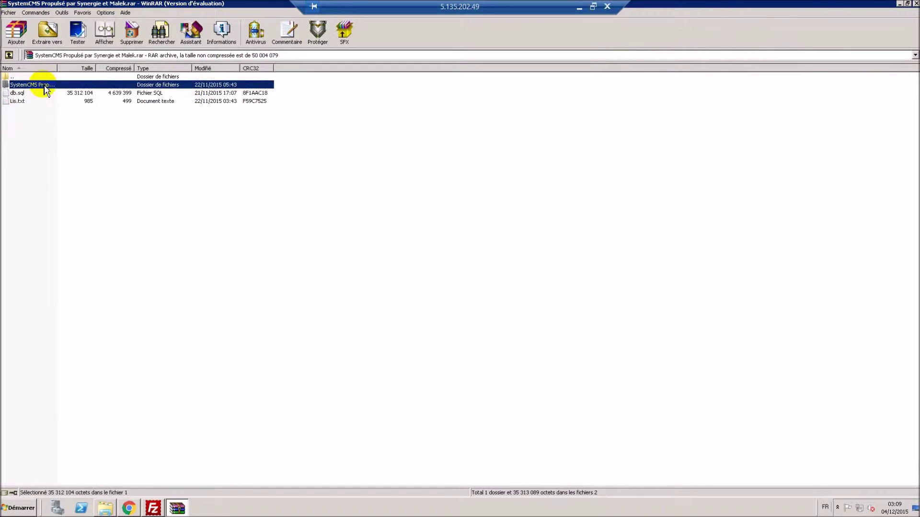
double_click(88, 86)
drag(310, 84, 70, 504)
click(153, 508)
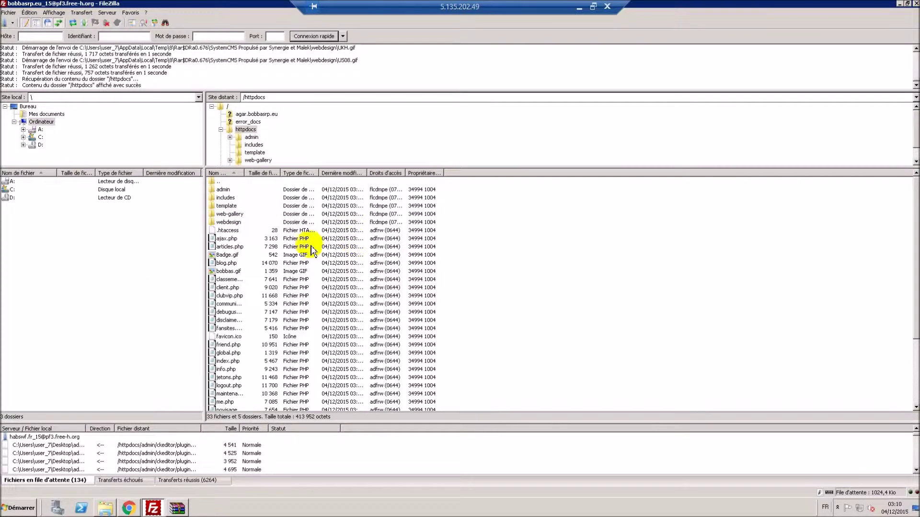
Step: Open MySQL.php from the remote includes folder for editing, discarding the old local copy and downloading it again
double_click(232, 197)
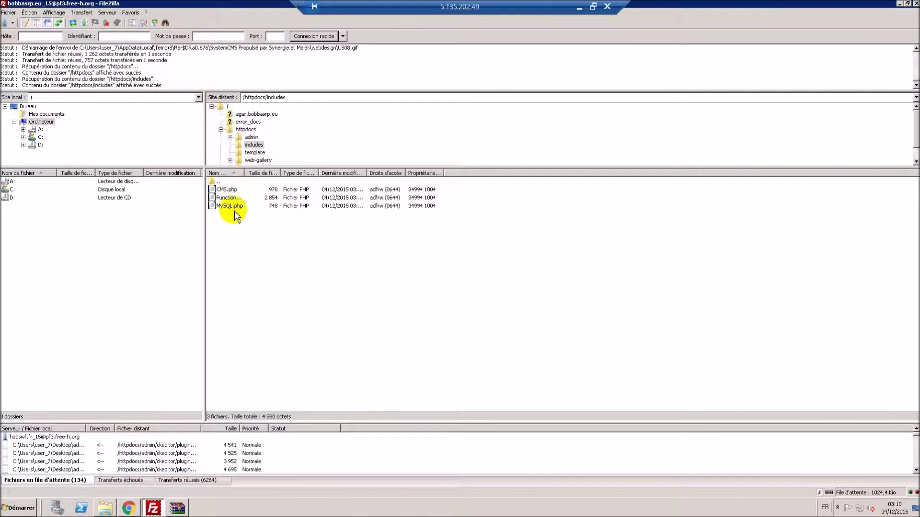
right_click(231, 206)
click(273, 229)
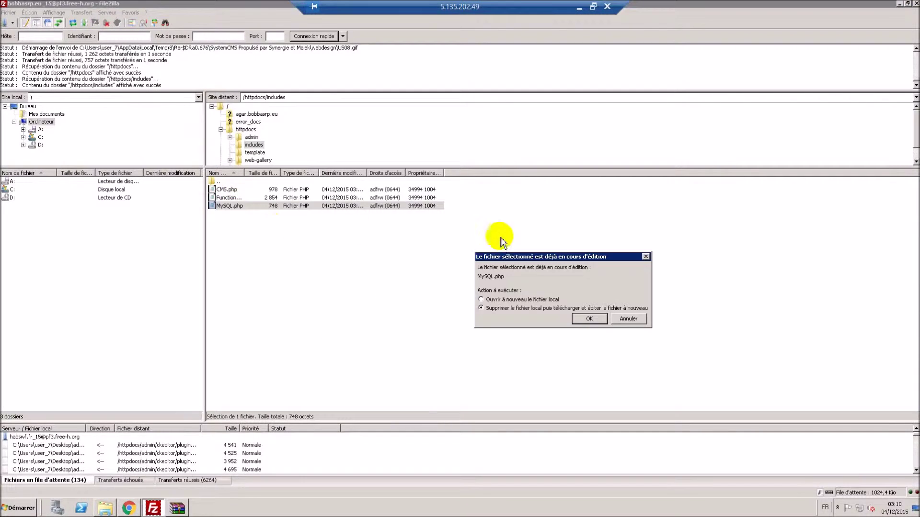
click(587, 317)
Step: Examine the host, port, user, password and database settings in MySQL.php and close the file
mouse_move(136, 97)
mouse_down()
mouse_move(205, 97)
mouse_move(144, 96)
mouse_up()
click(185, 96)
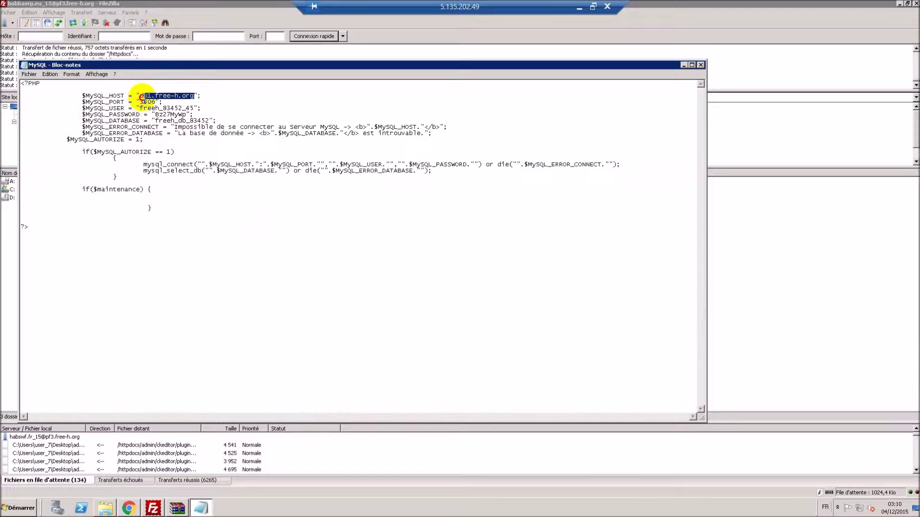
click(192, 108)
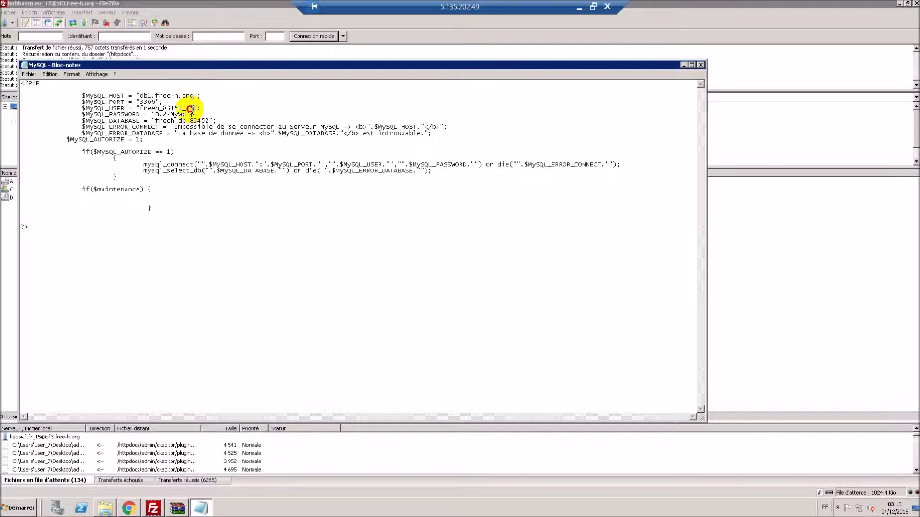
drag(193, 109, 140, 108)
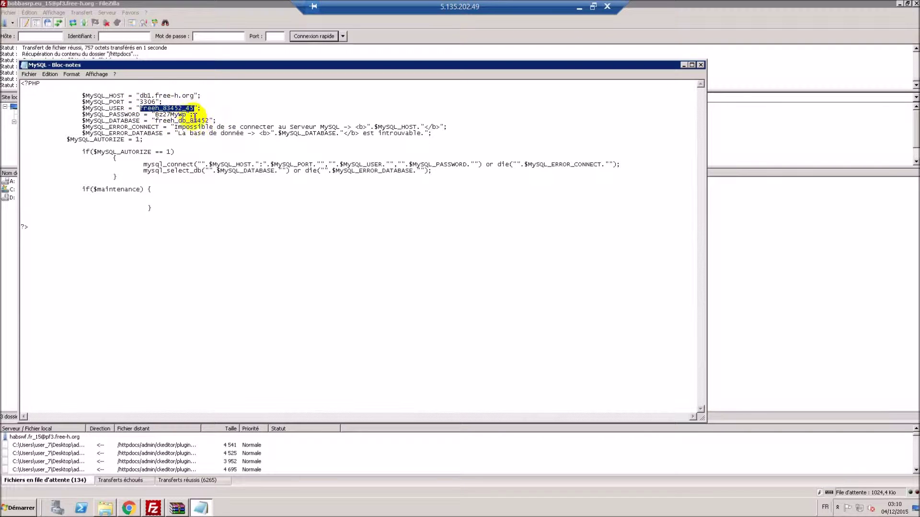
drag(187, 115, 154, 114)
click(210, 122)
drag(209, 122, 128, 102)
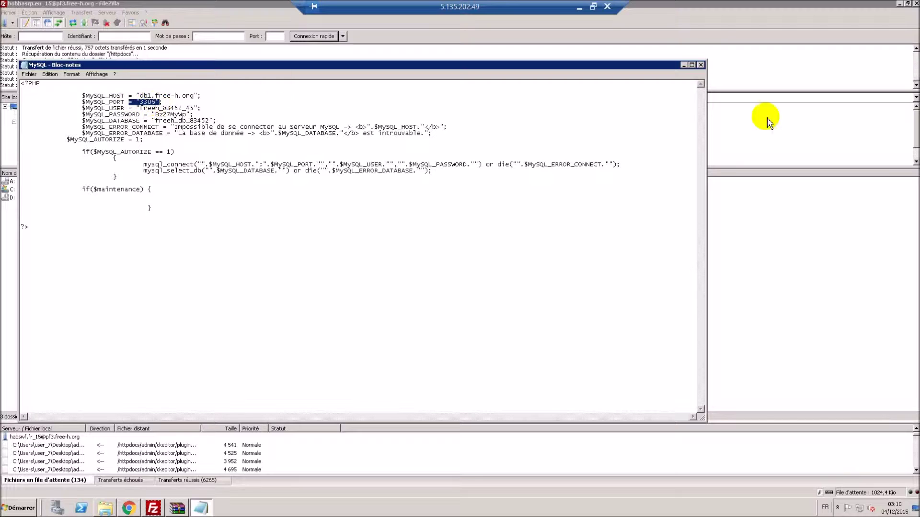
click(700, 66)
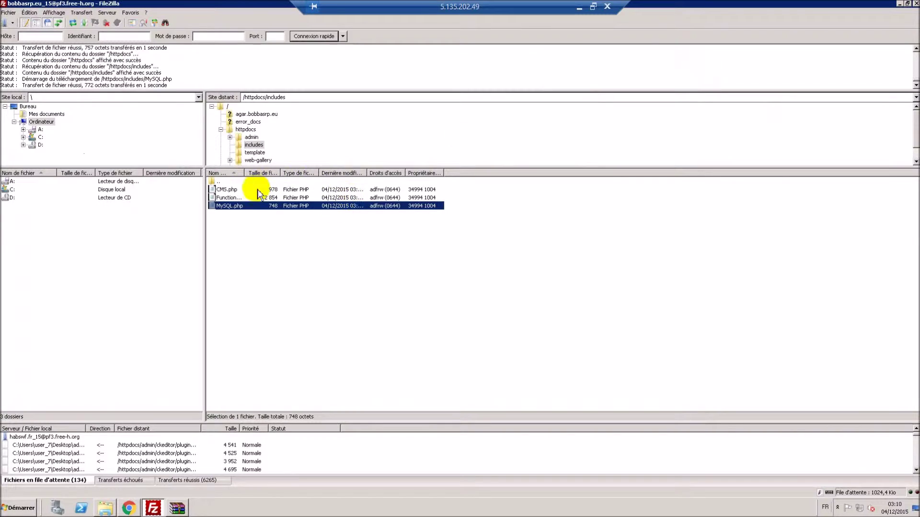
Step: Open CMS.php from the includes folder for editing, replacing its local copy with a fresh download
right_click(233, 193)
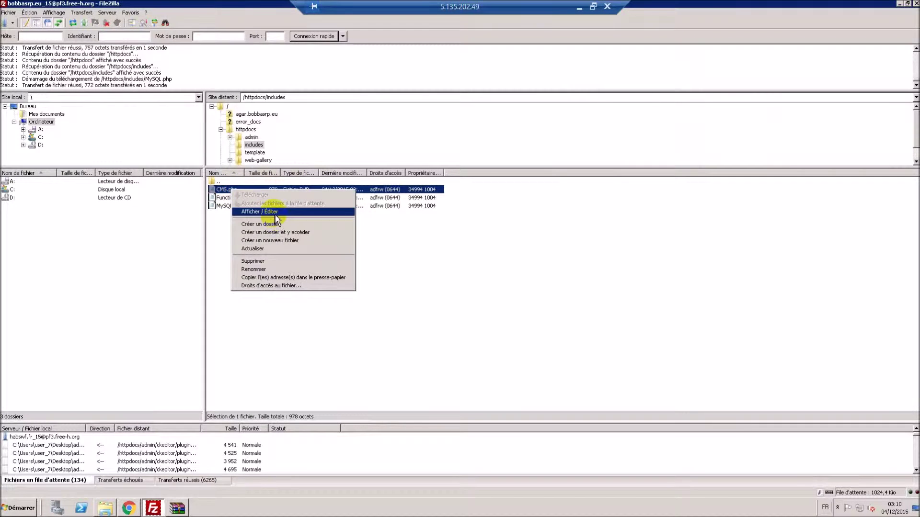
click(268, 209)
click(588, 318)
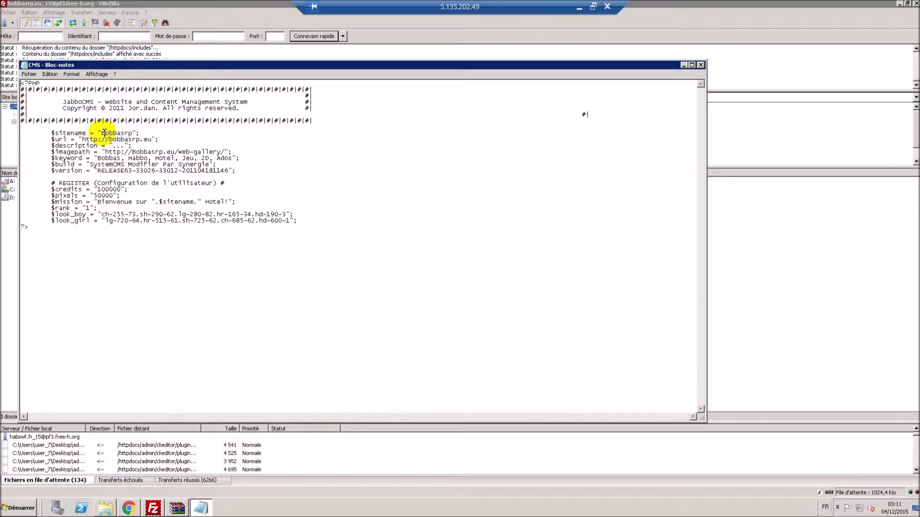
Step: Examine the site name, URL, description, image path, keywords and new-user registration defaults in CMS.php, and close the file
drag(101, 133, 133, 133)
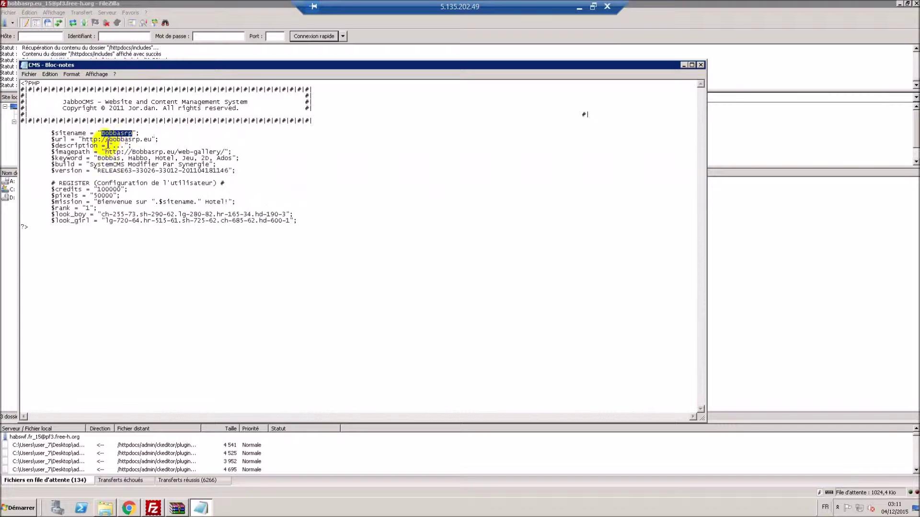
drag(82, 139, 124, 145)
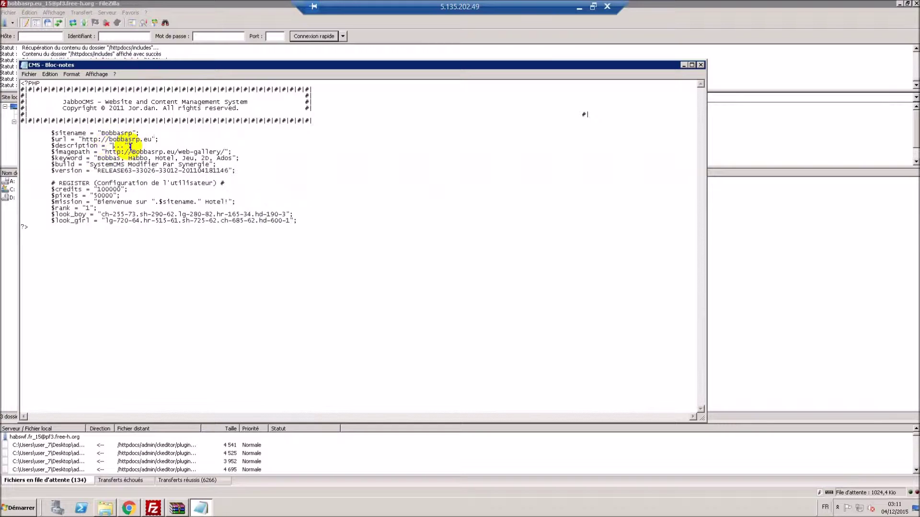
click(115, 147)
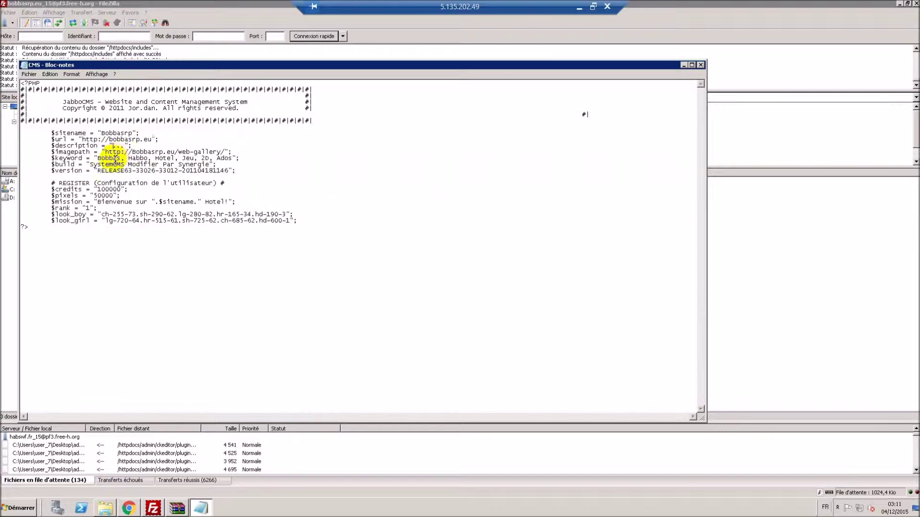
drag(159, 153, 177, 154)
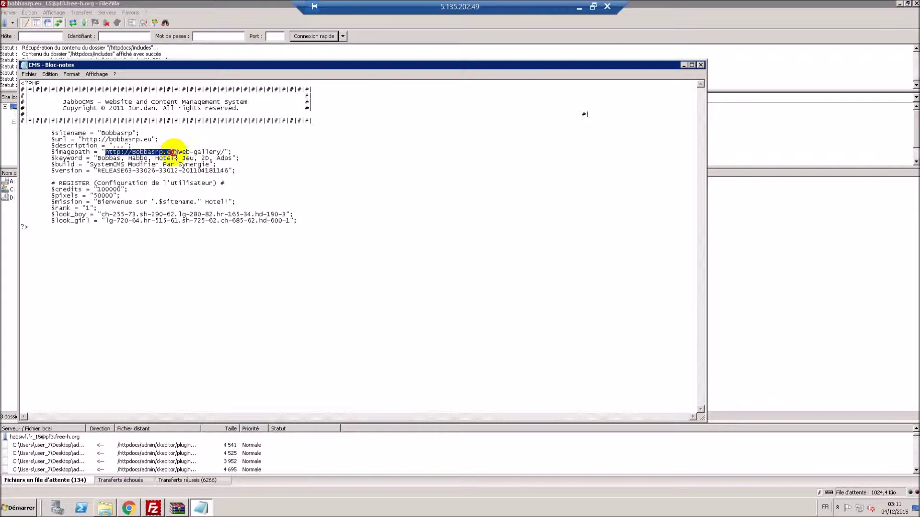
drag(94, 159, 231, 159)
drag(114, 160, 85, 165)
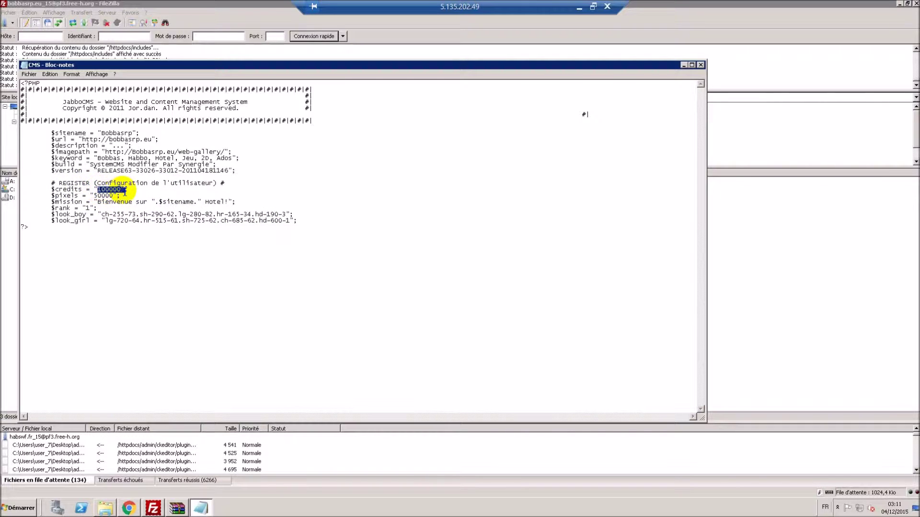
drag(114, 202, 166, 202)
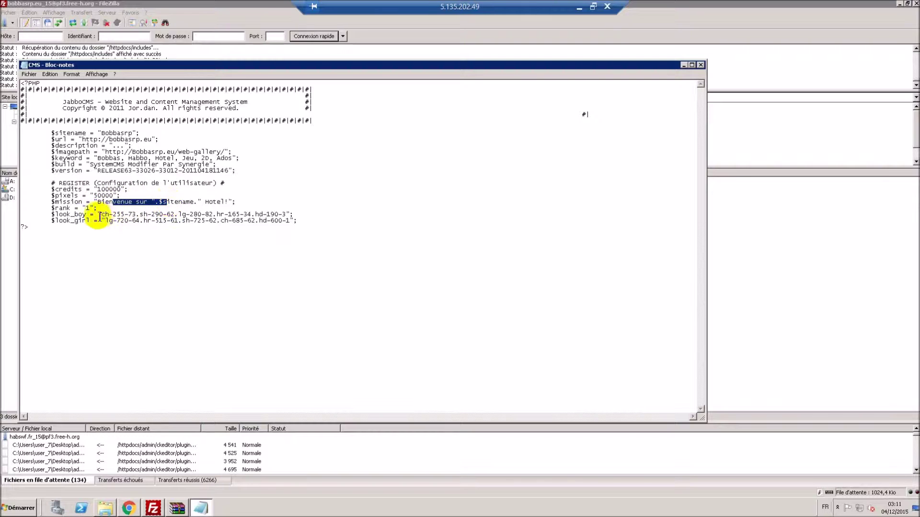
drag(89, 210, 229, 215)
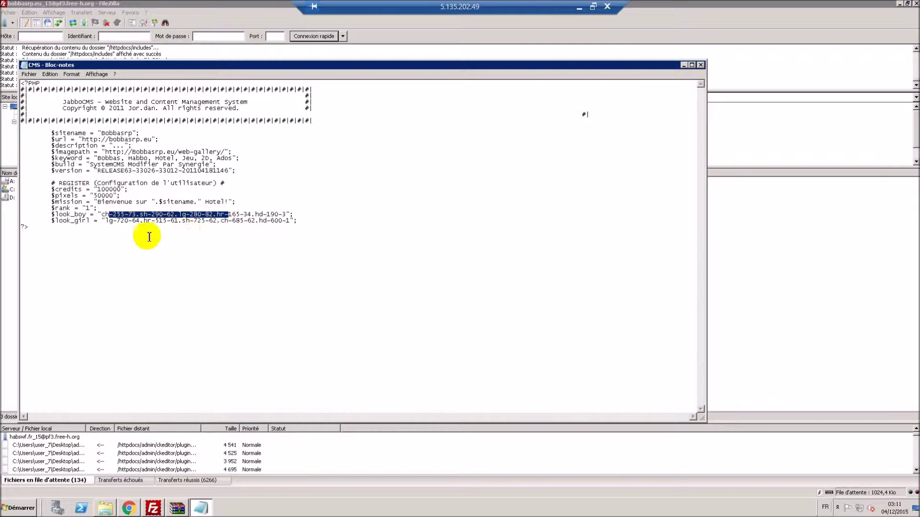
mouse_move(159, 222)
mouse_down()
mouse_move(275, 219)
mouse_move(163, 220)
mouse_up()
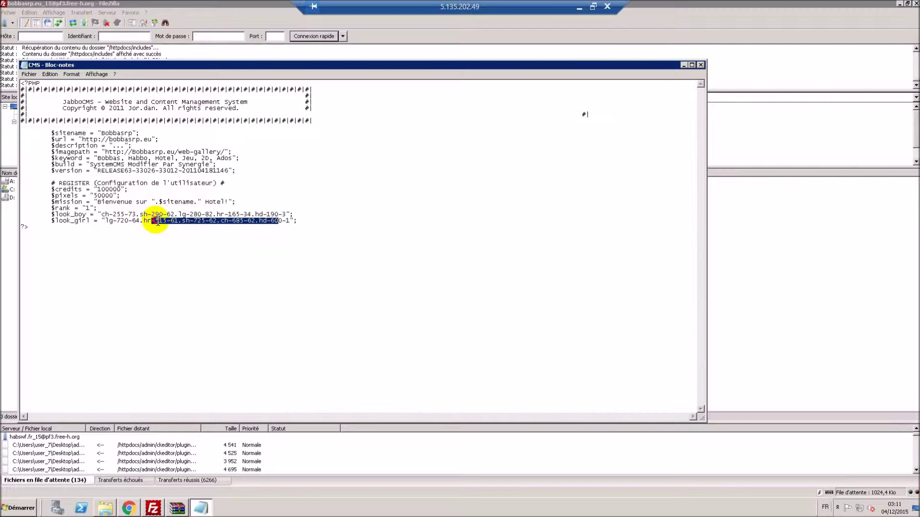
click(700, 65)
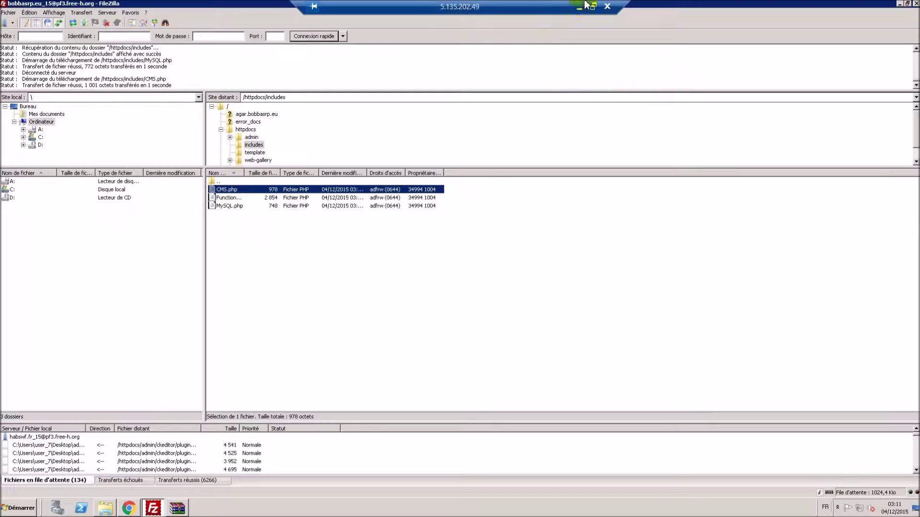
Step: Leave the remote desktop and load bobbasrp.eu/index.php in the local browser to check the installed site
click(579, 7)
click(312, 7)
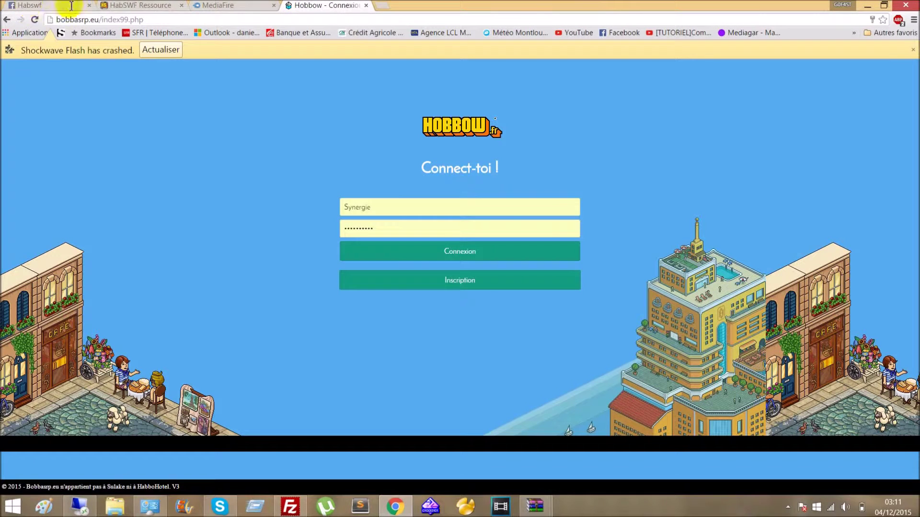
drag(151, 22, 124, 21)
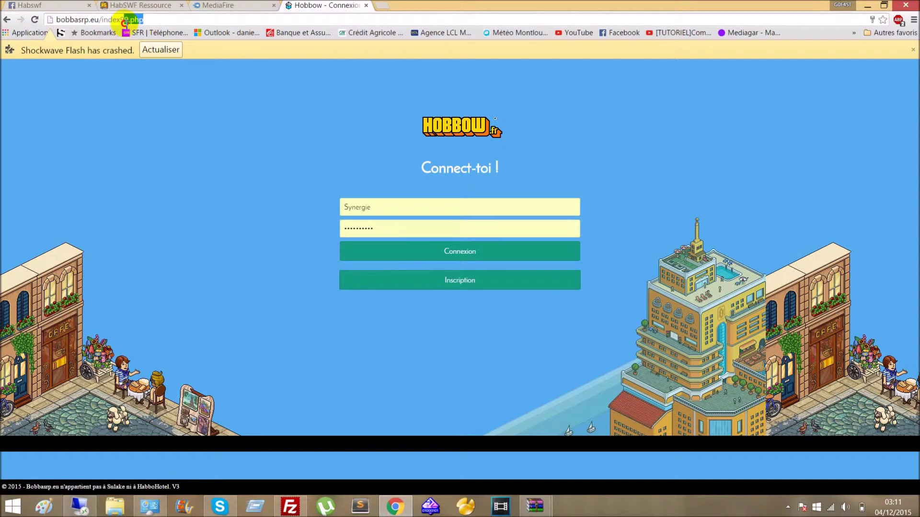
text(.php)
key(Return)
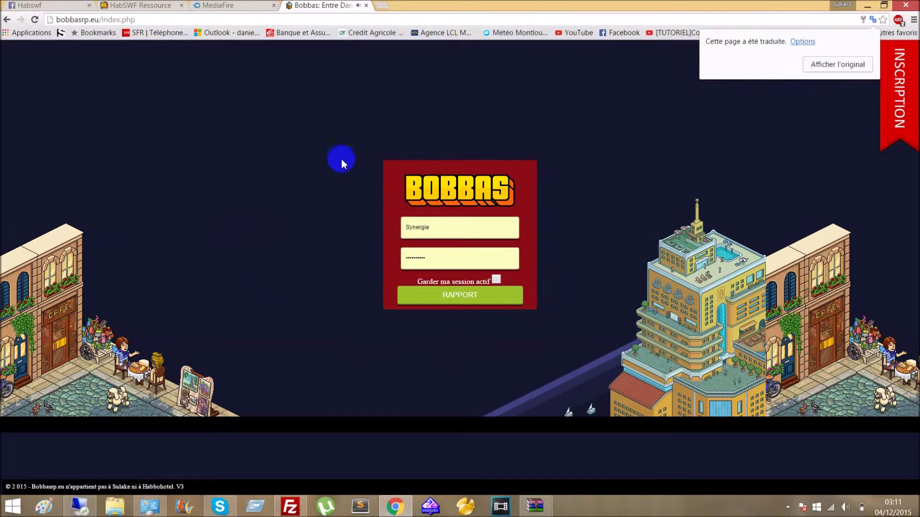
click(472, 227)
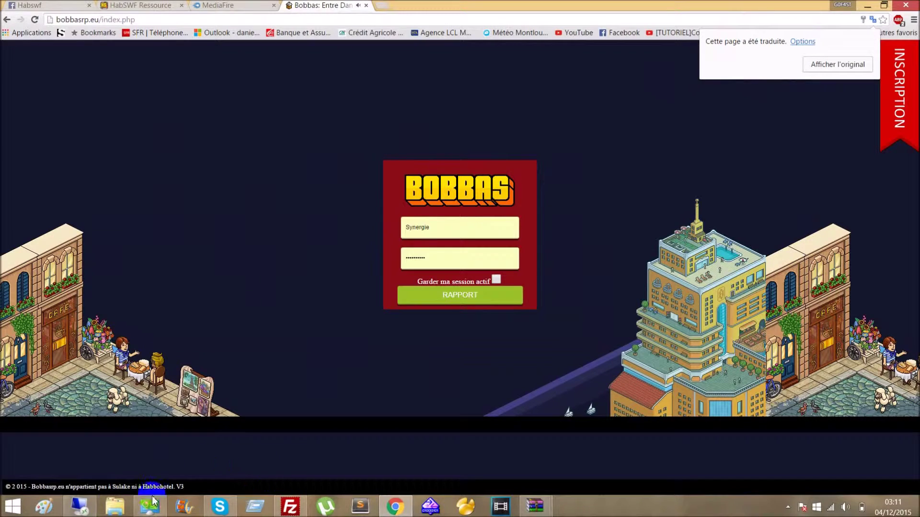
Step: Return to the remote desktop's FileZilla and look through the site's images folder at /httpdocs/web-gallery/v2/images
click(80, 506)
double_click(218, 181)
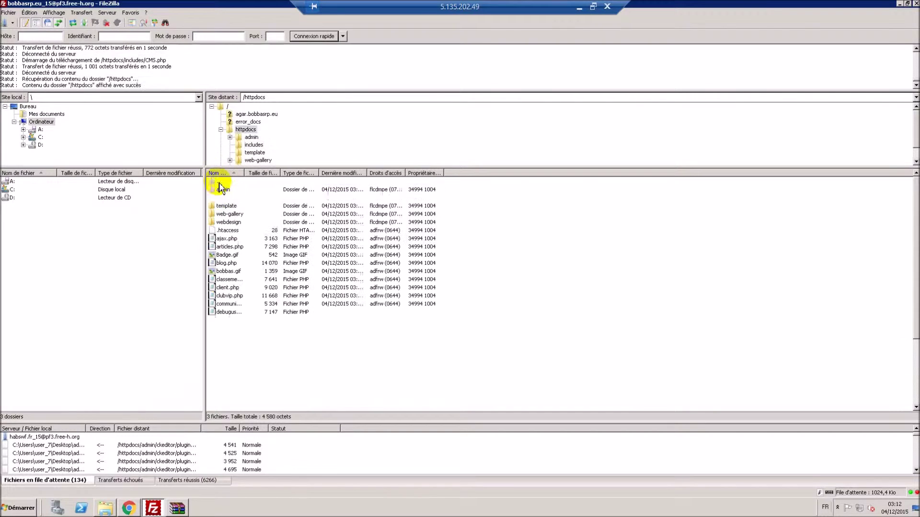
double_click(230, 214)
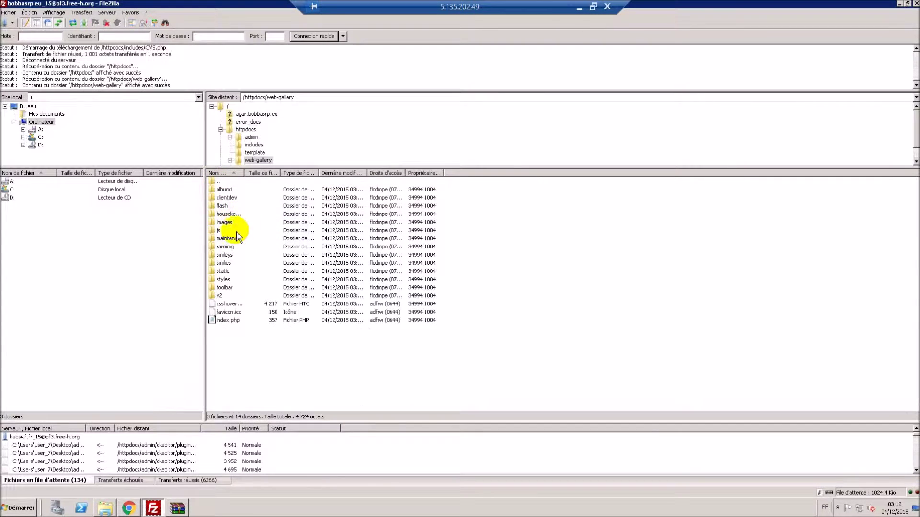
double_click(222, 296)
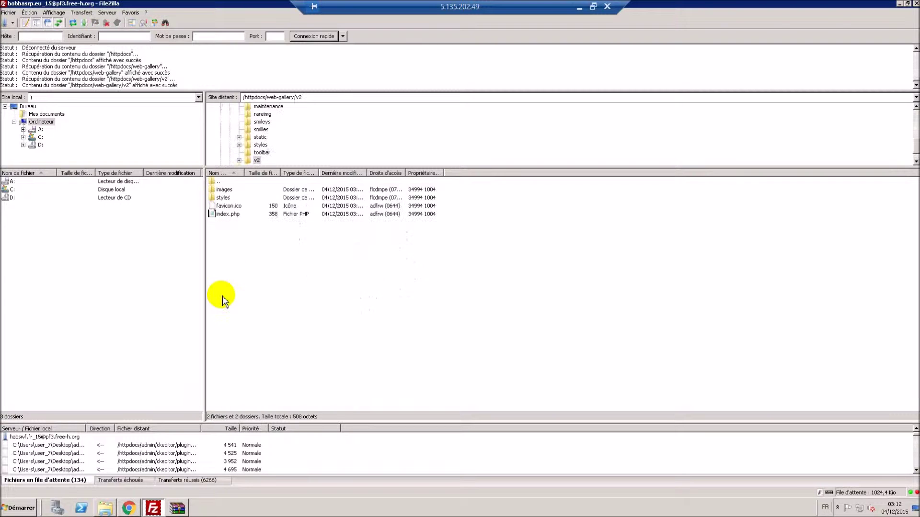
double_click(229, 190)
scroll(397, 318, down, 15)
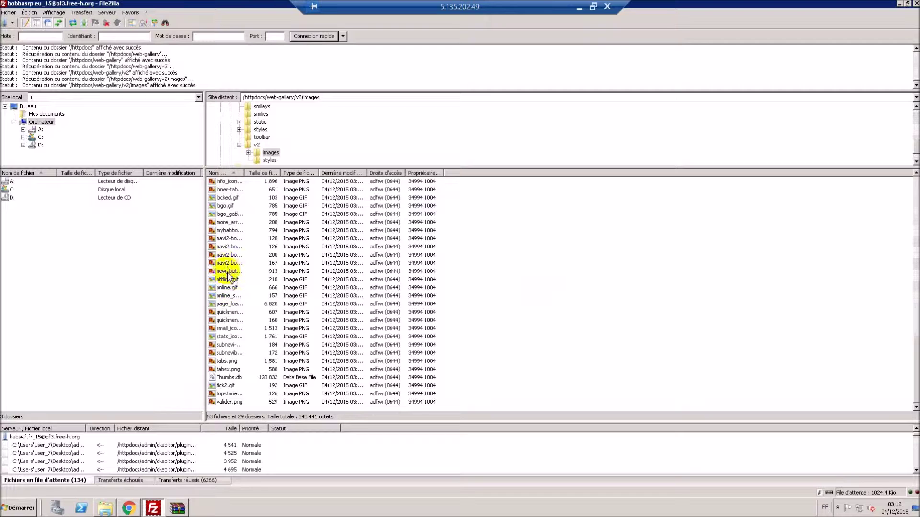
scroll(229, 264, up, 1)
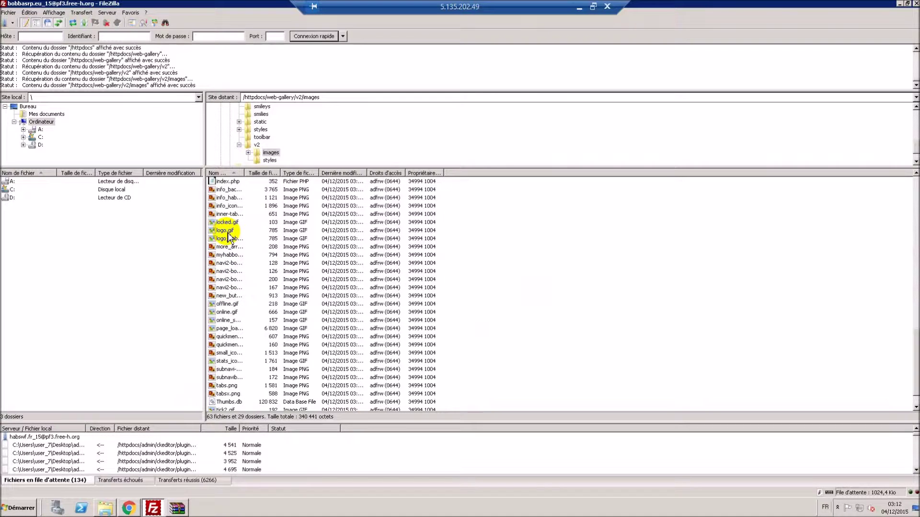
scroll(236, 240, up, 3)
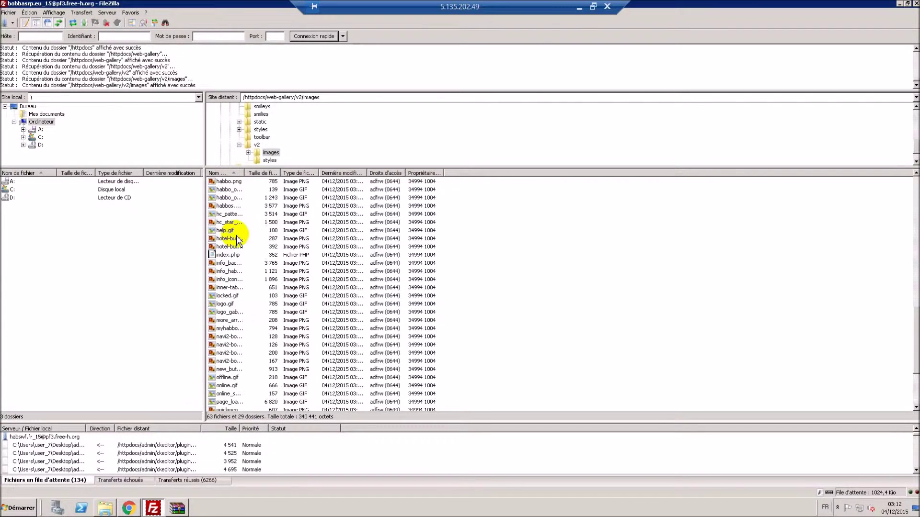
Step: Try to open habbo.png from the images folder with Display/Edit, and leave the remote desktop
right_click(239, 183)
click(266, 205)
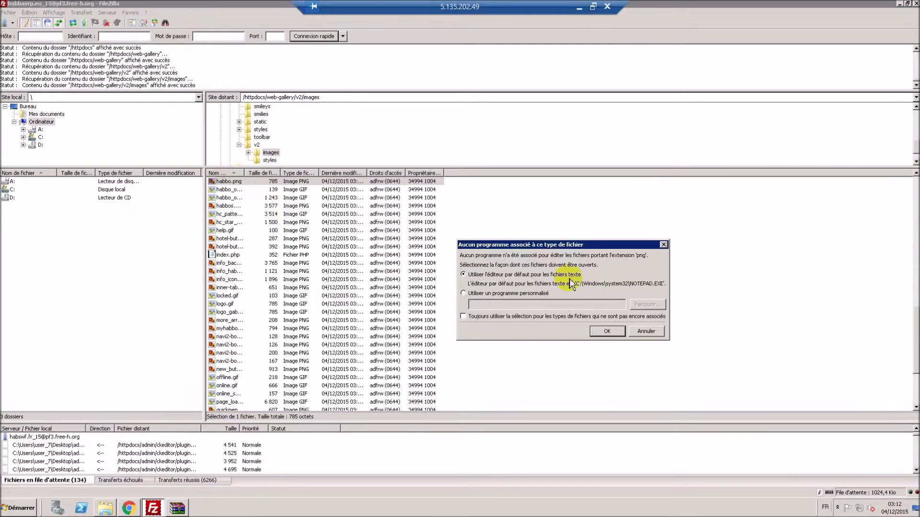
click(650, 332)
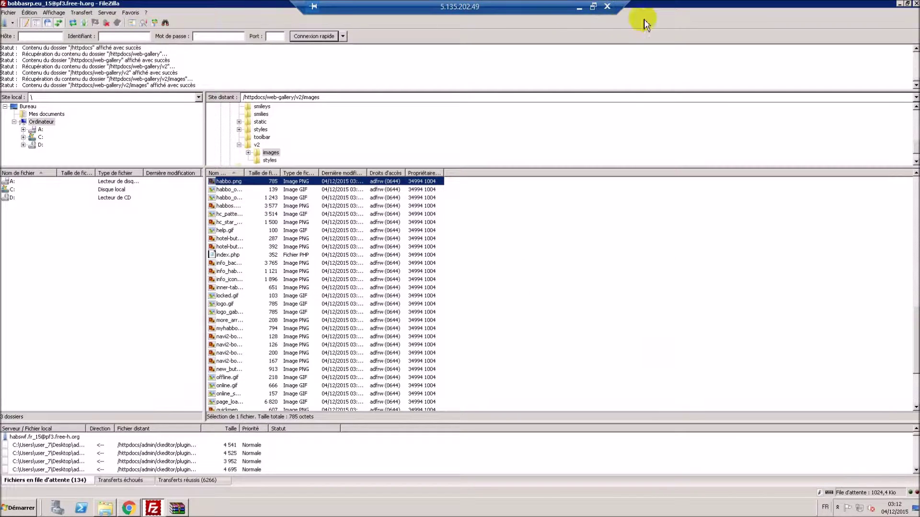
click(579, 7)
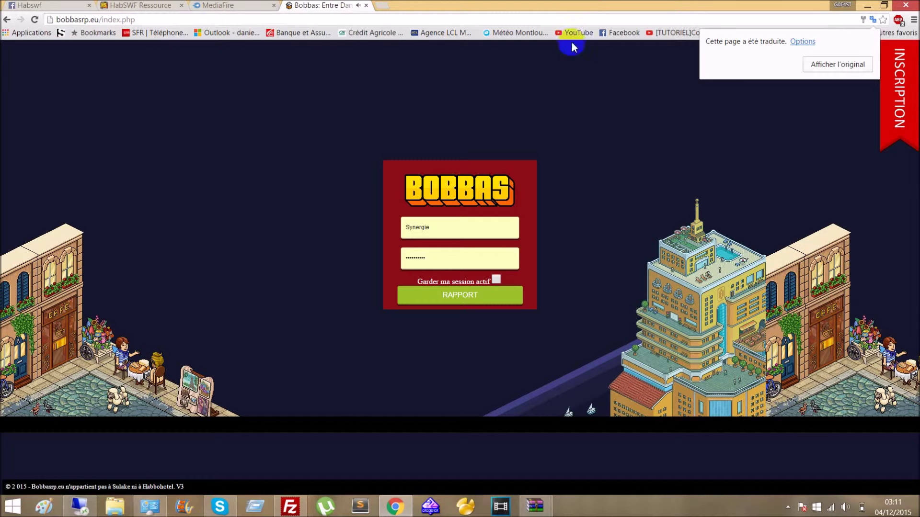
Step: Switch to the local FileZilla, refresh the remote folder and connect to the bobbasrp.eu server again in a new tab
click(290, 506)
right_click(881, 318)
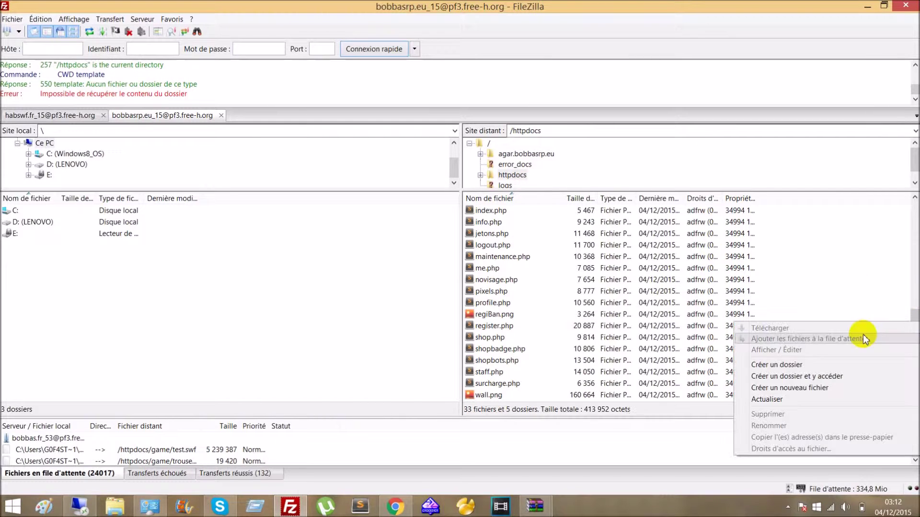
click(814, 397)
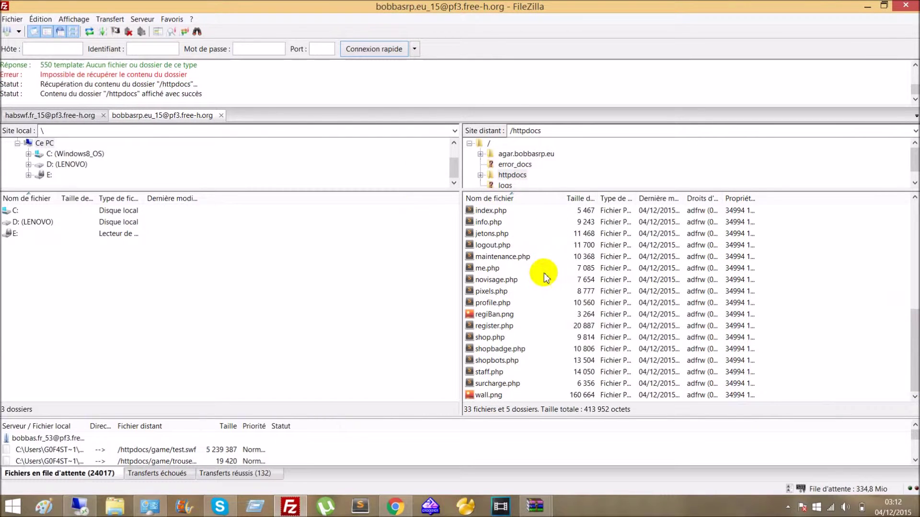
click(414, 49)
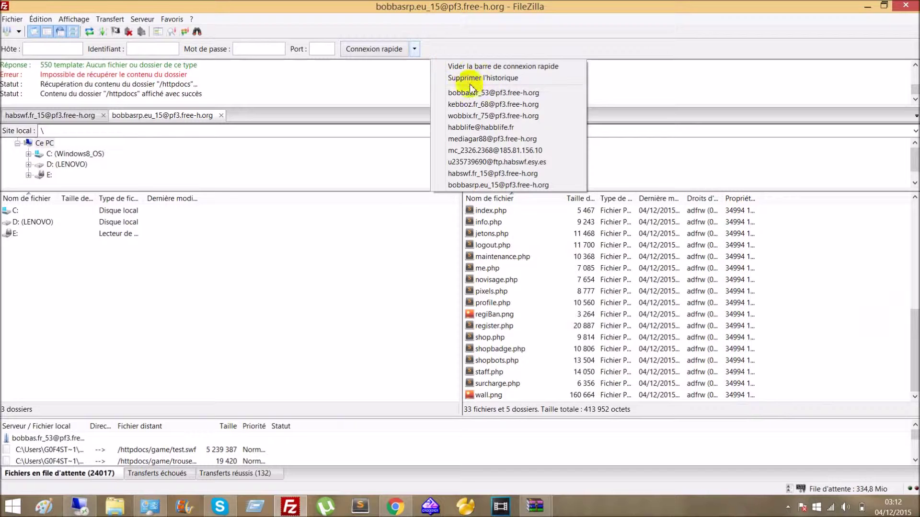
click(479, 185)
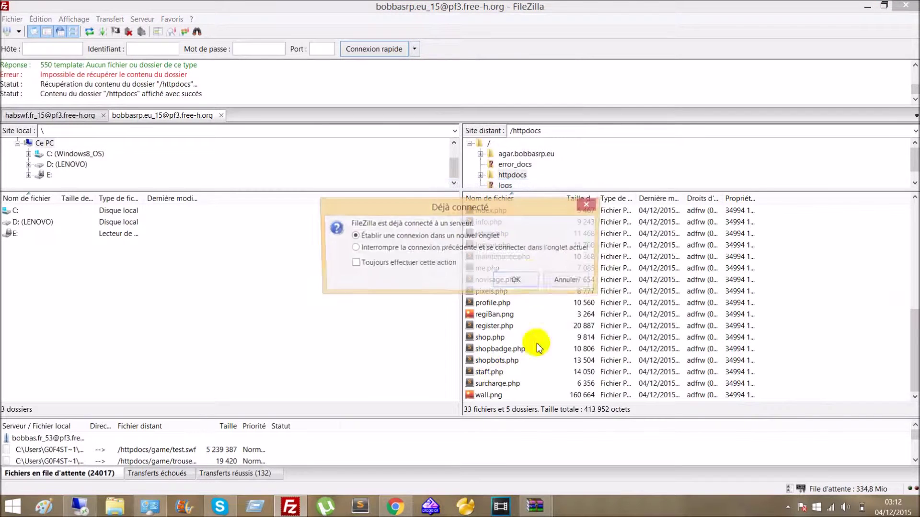
click(527, 281)
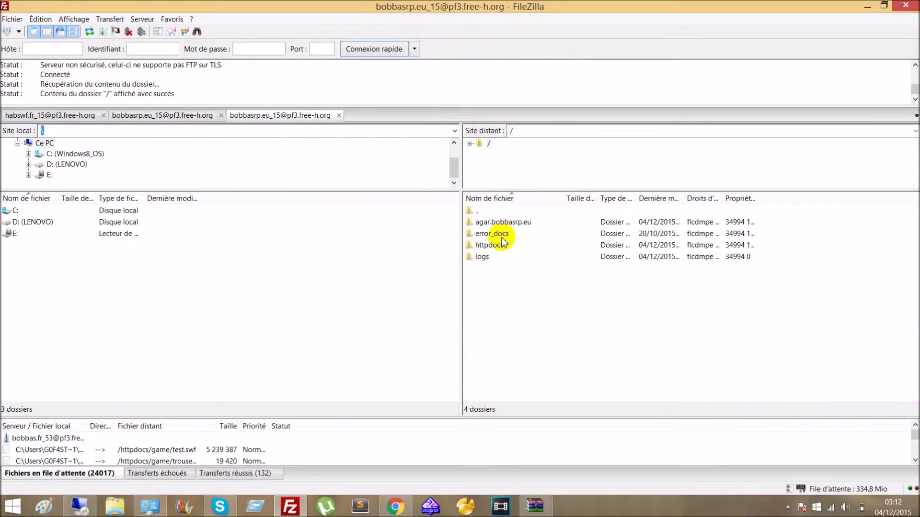
Step: Browse the server to /httpdocs/web-gallery/v2/images and locate the logo images
double_click(497, 248)
click(504, 259)
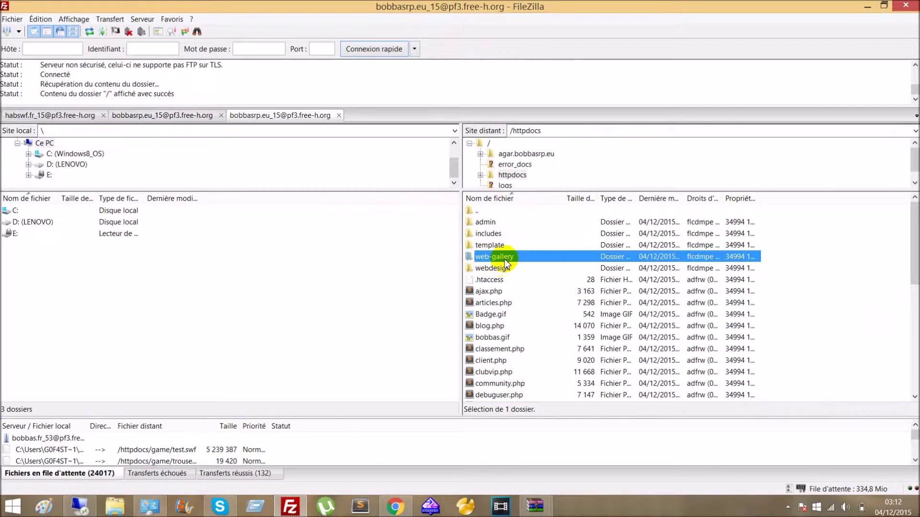
right_click(536, 259)
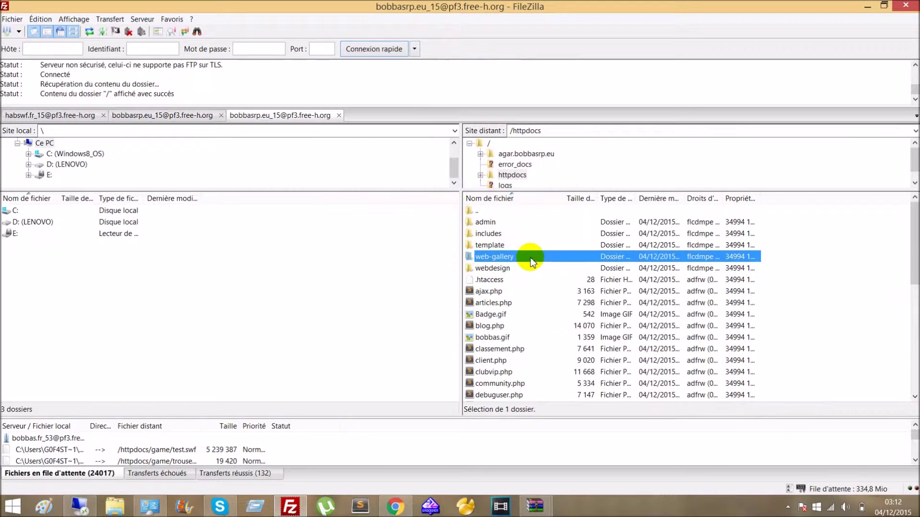
double_click(535, 257)
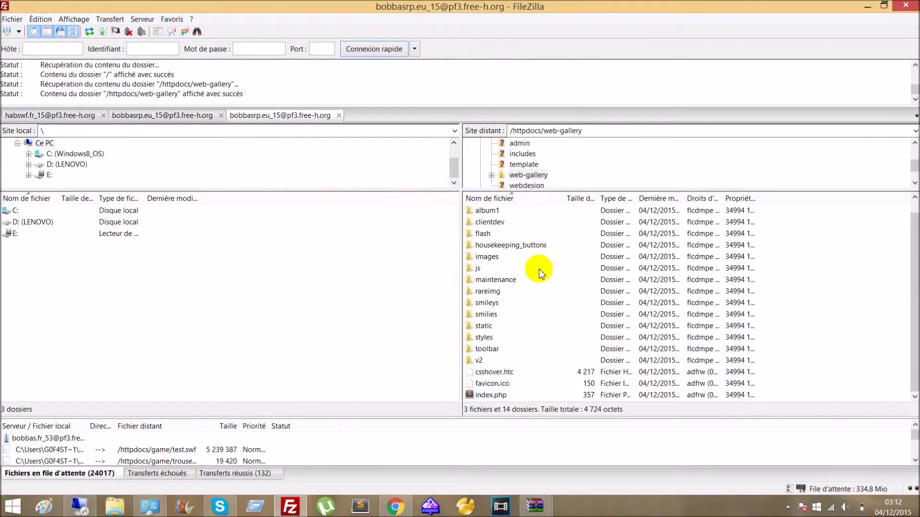
click(487, 362)
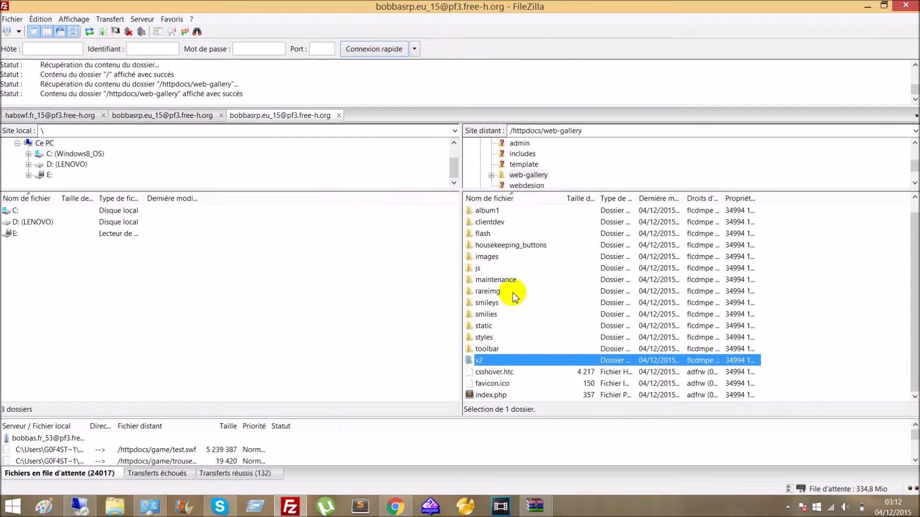
double_click(501, 361)
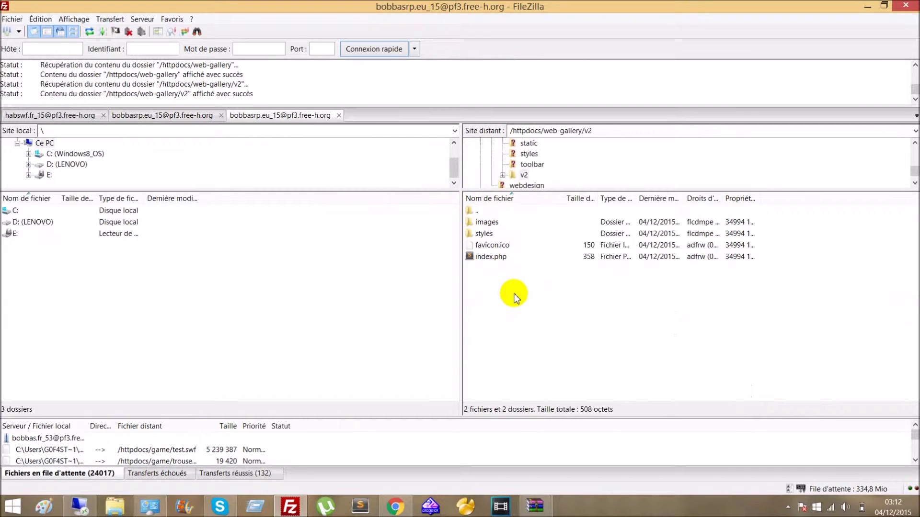
double_click(493, 223)
scroll(534, 282, down, 15)
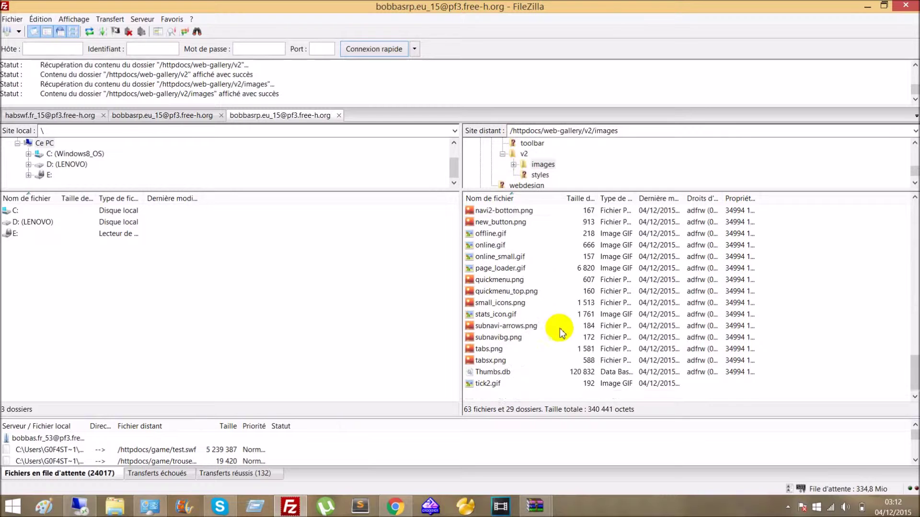
scroll(499, 293, up, 1)
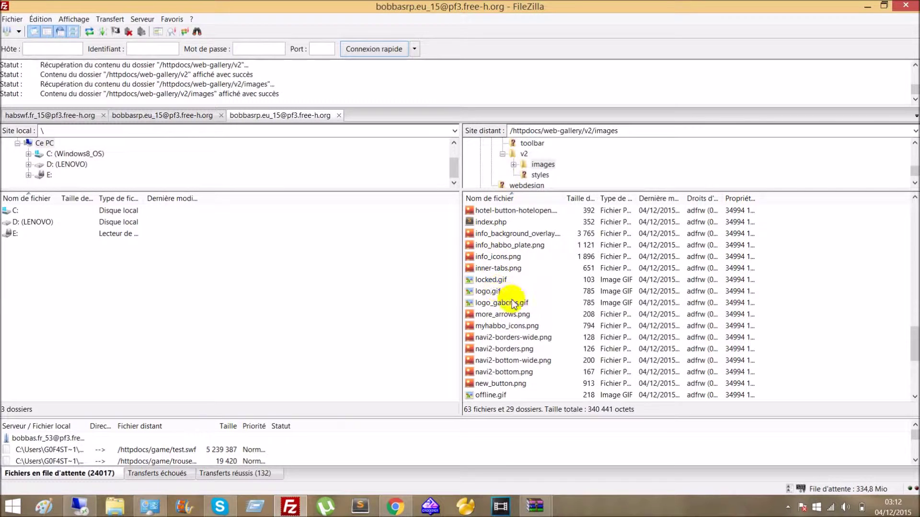
Step: Open logo.gif from the remote images folder for viewing, and close the viewer
right_click(498, 292)
click(594, 319)
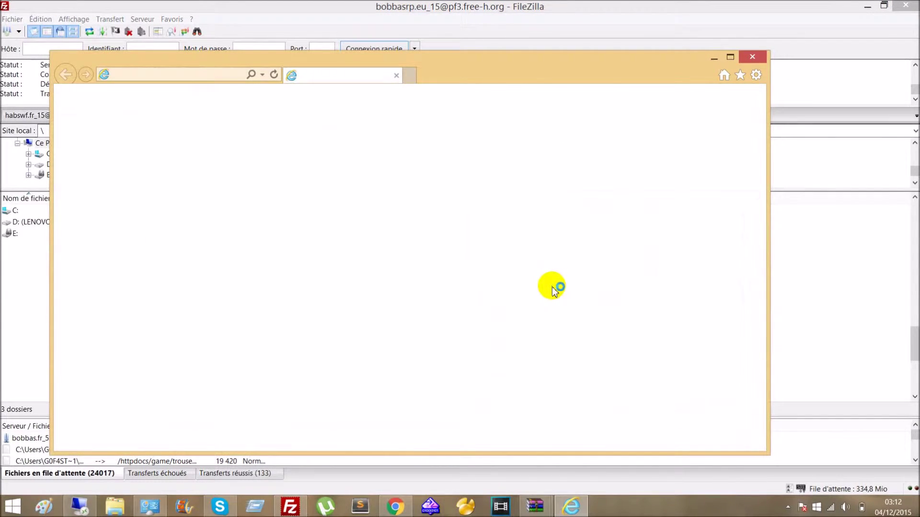
click(753, 57)
Step: Open habbo.png and habbo.gif from the remote images folder for viewing, closing each one
scroll(652, 368, up, 3)
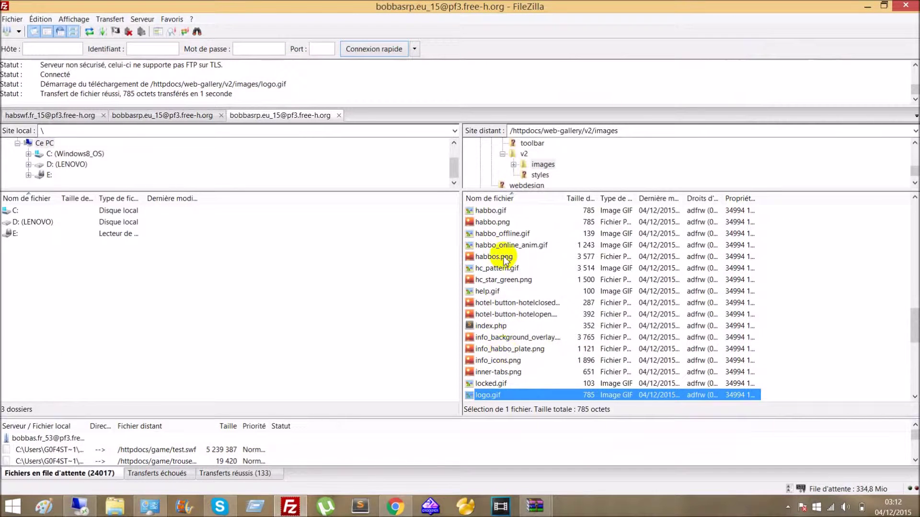
right_click(498, 223)
click(531, 258)
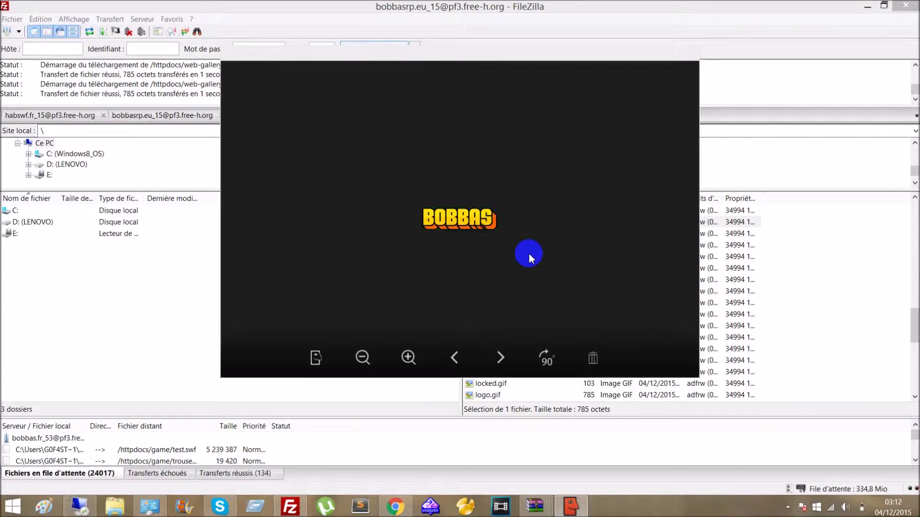
click(690, 54)
right_click(511, 221)
click(542, 257)
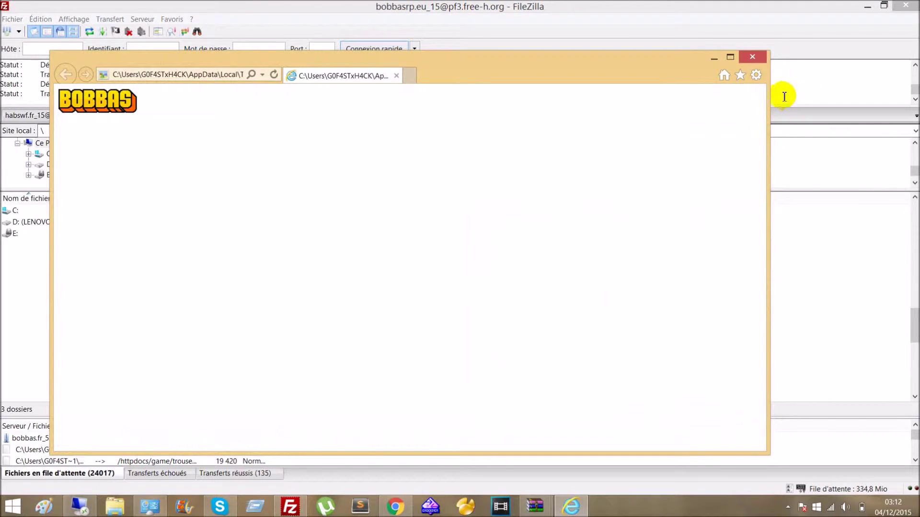
click(752, 57)
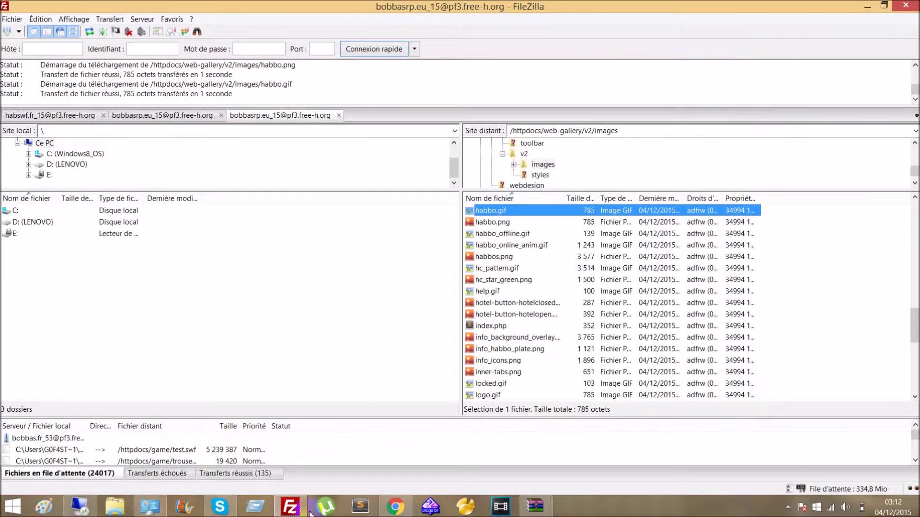
Step: Switch to Chrome and inspect the logo image element on the bobbasrp.eu login page
click(395, 505)
right_click(447, 196)
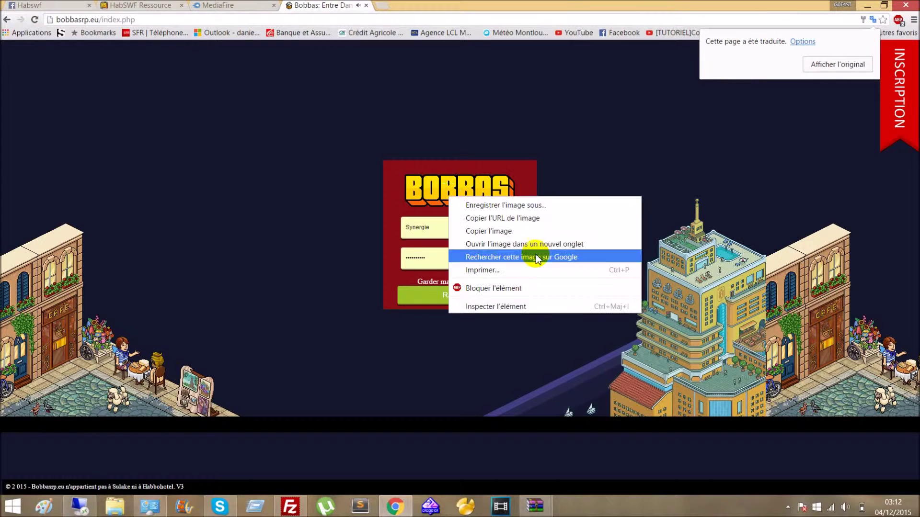
click(523, 309)
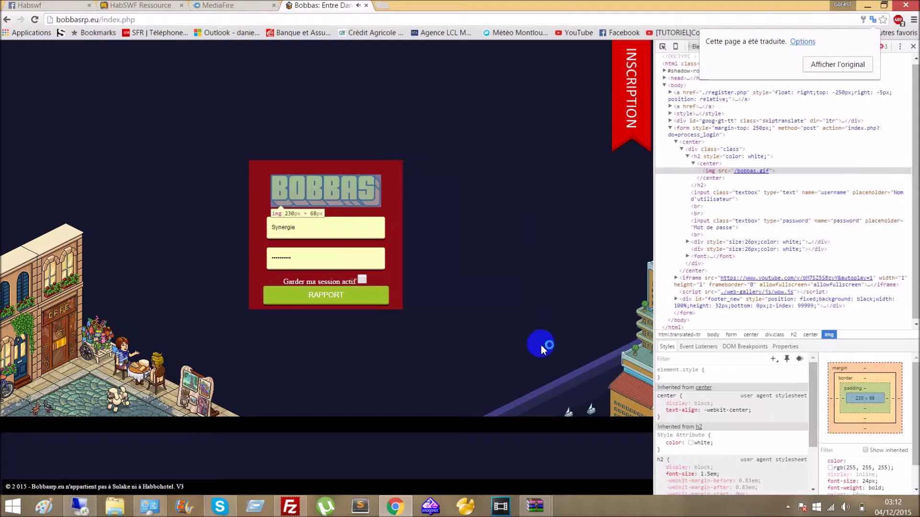
Step: Return to FileZilla, go back up to the /httpdocs folder and look for bobbas.gif
click(290, 506)
scroll(747, 230, up, 10)
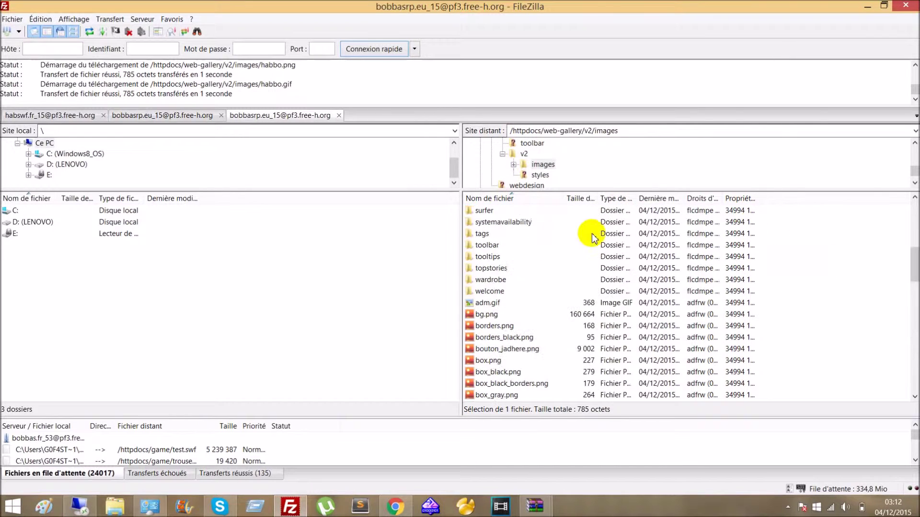
scroll(484, 221, up, 1)
double_click(478, 210)
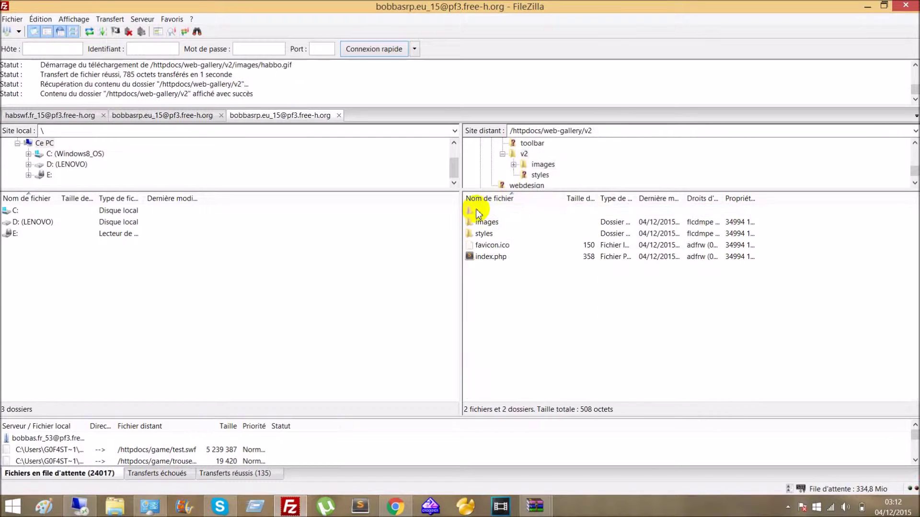
double_click(479, 211)
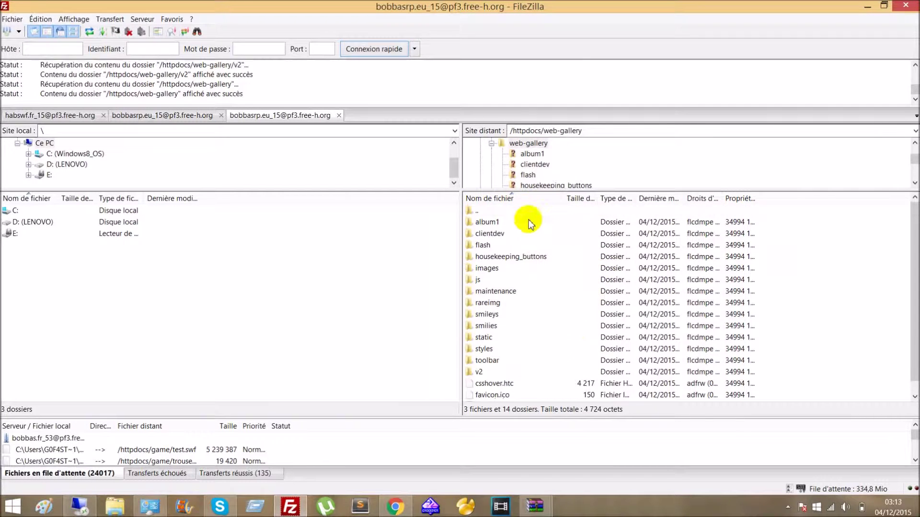
double_click(496, 210)
scroll(526, 235, down, 7)
scroll(568, 278, up, 4)
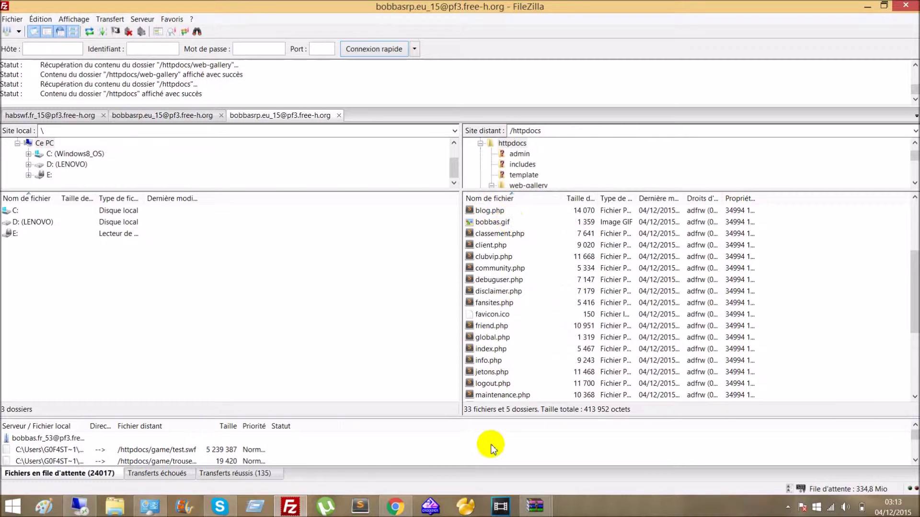
Step: Check the logo's image source path in Chrome's inspected page code, and return to the /httpdocs listing in FileZilla
click(396, 507)
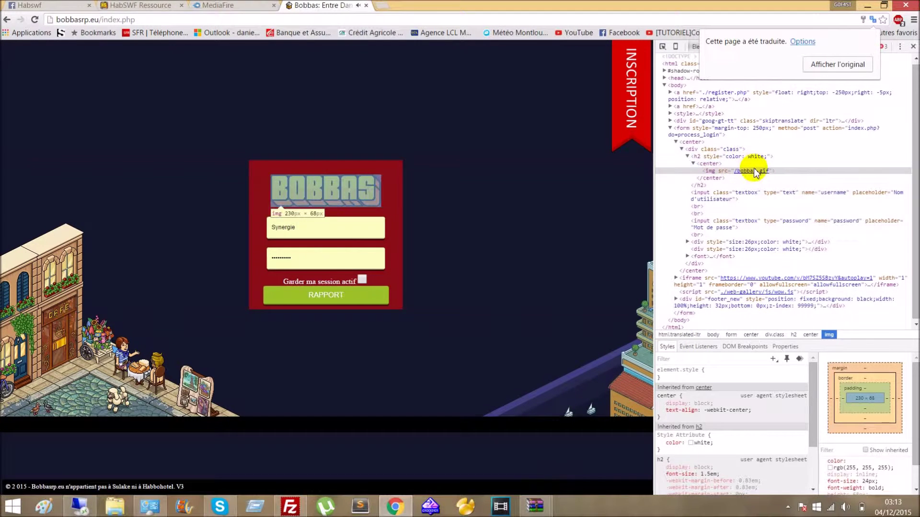
mouse_move(753, 175)
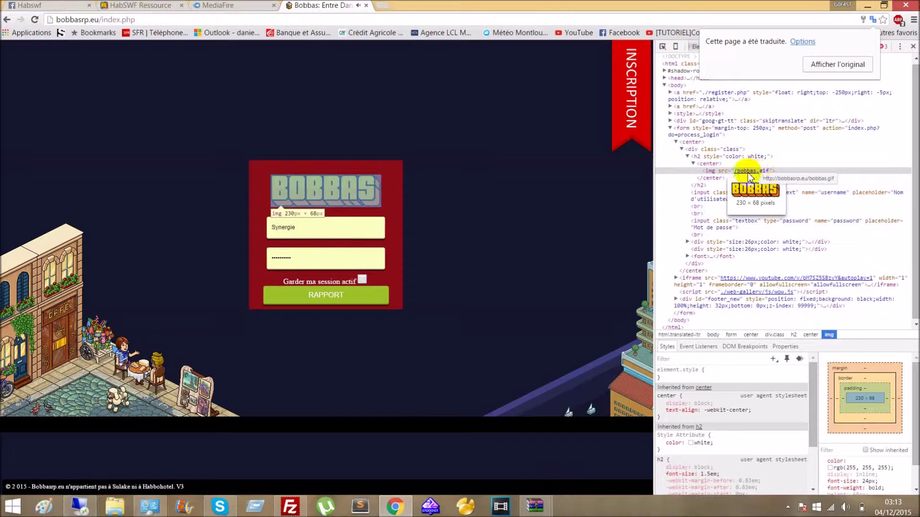
click(291, 507)
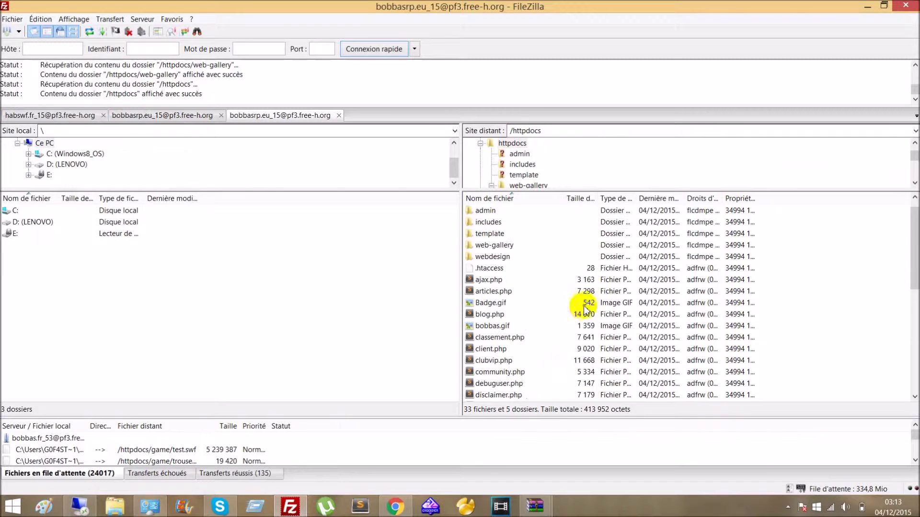
Step: Open index.php from the remote /httpdocs folder in a maximized Notepad window and go to the login form code
scroll(585, 310, down, 6)
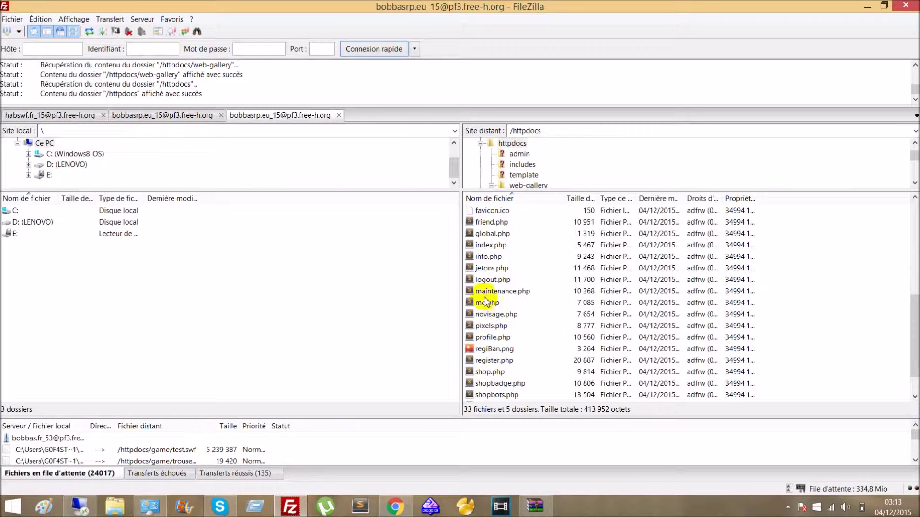
right_click(498, 245)
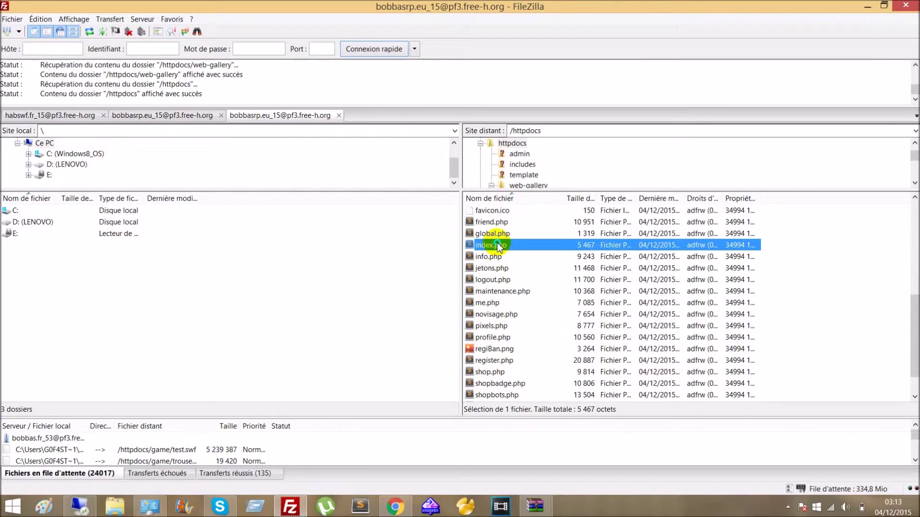
click(551, 268)
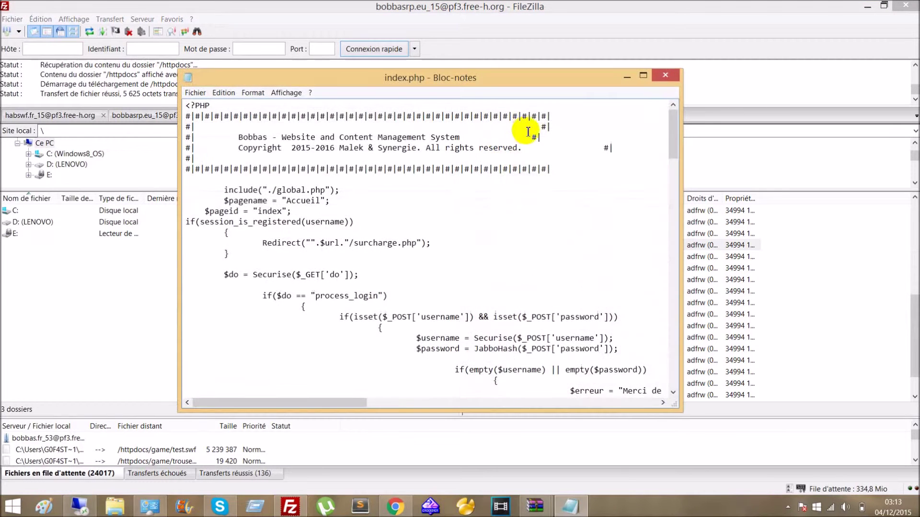
scroll(530, 127, down, 10)
click(643, 75)
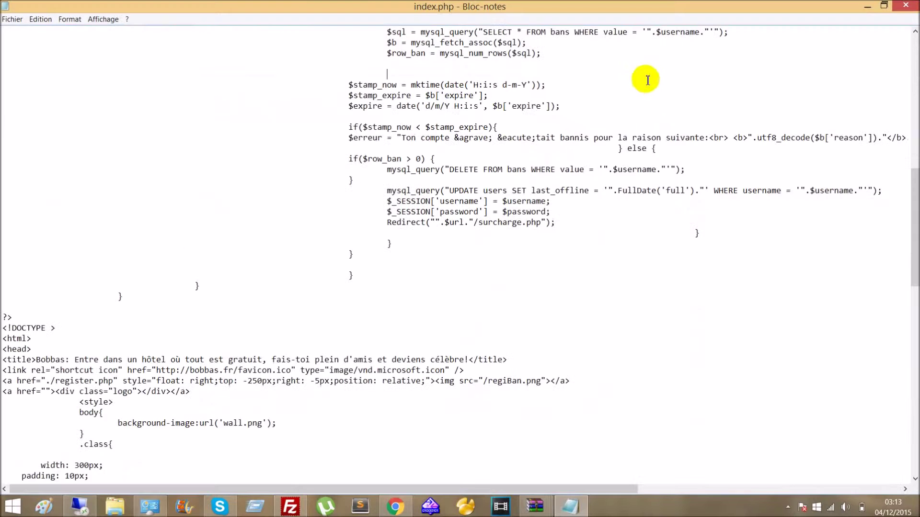
scroll(610, 162, down, 12)
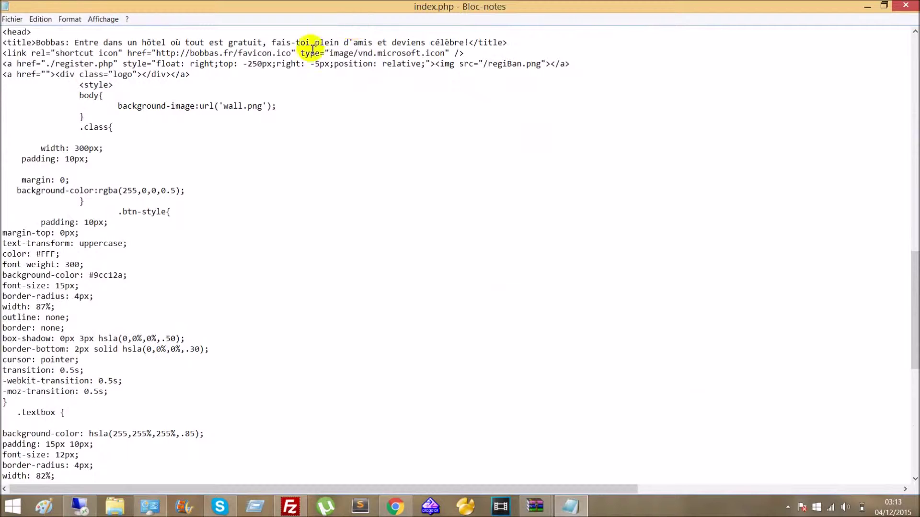
scroll(183, 195, down, 13)
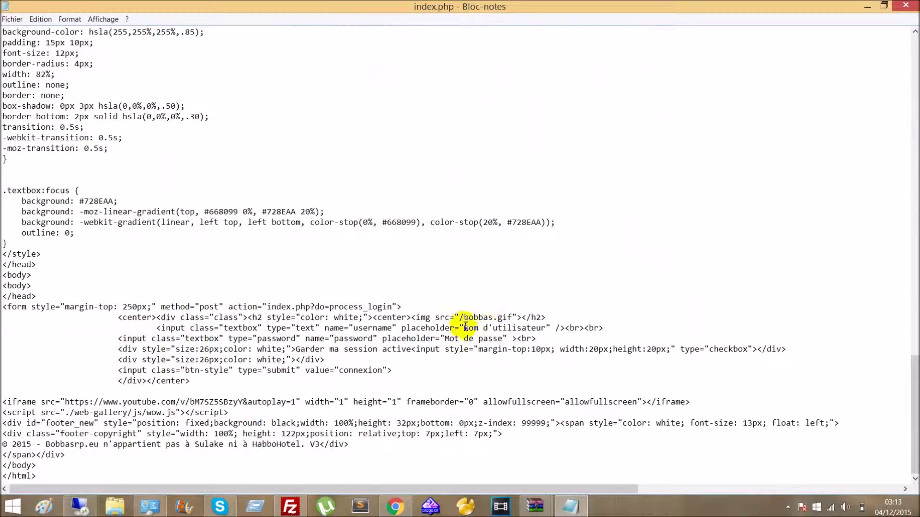
Step: Highlight the bobbas.gif file name in the login form's image source and look over the styles above it
drag(472, 316, 512, 317)
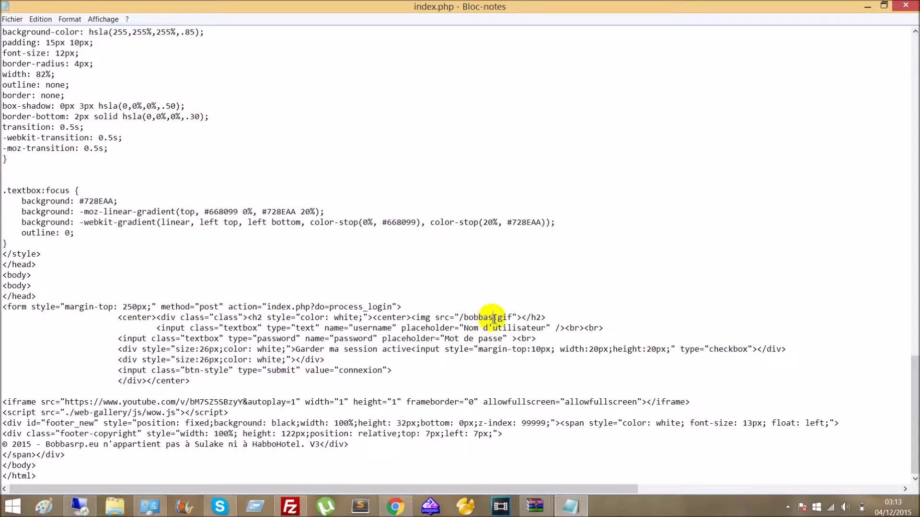
drag(464, 318, 501, 320)
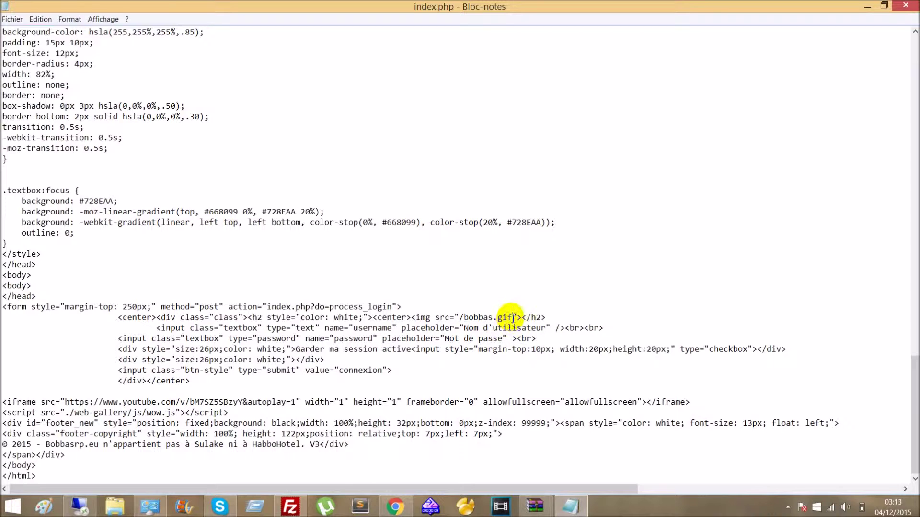
drag(511, 318, 483, 318)
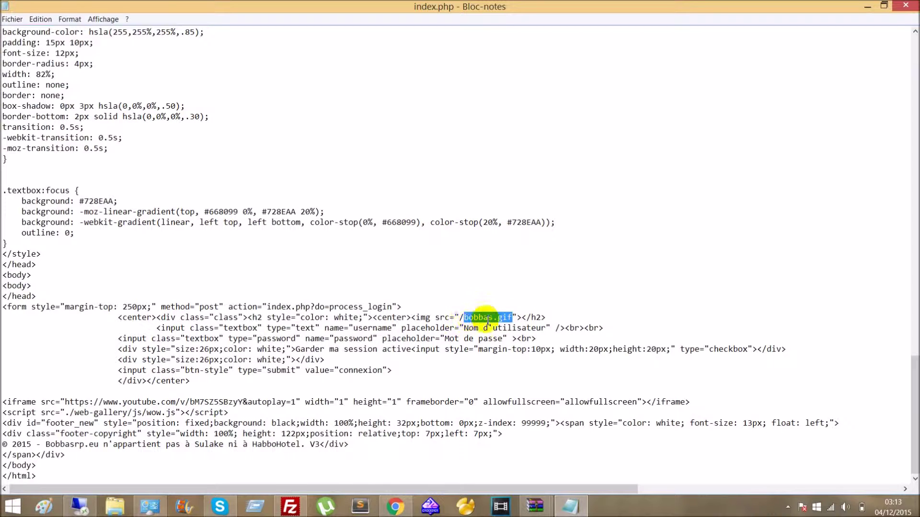
scroll(498, 325, up, 7)
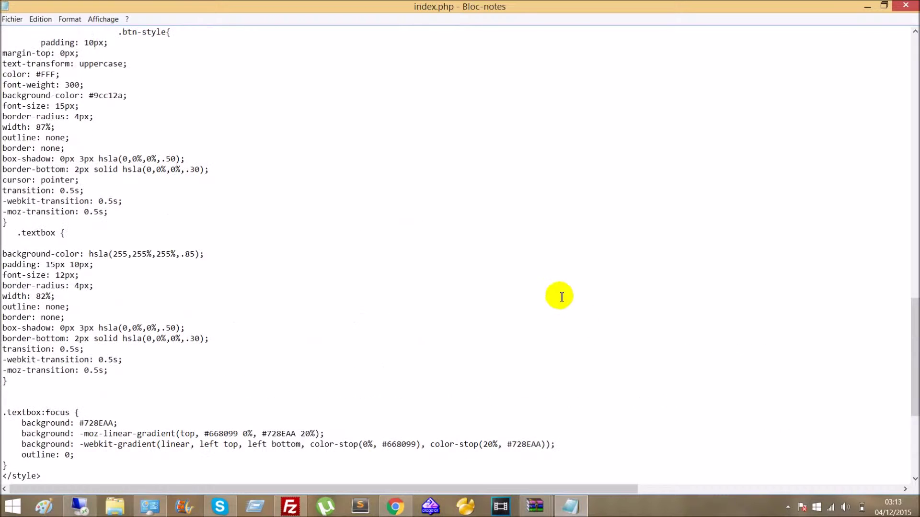
Step: Close index.php, switch to Chrome and close the code inspector on the login page
click(907, 6)
click(395, 506)
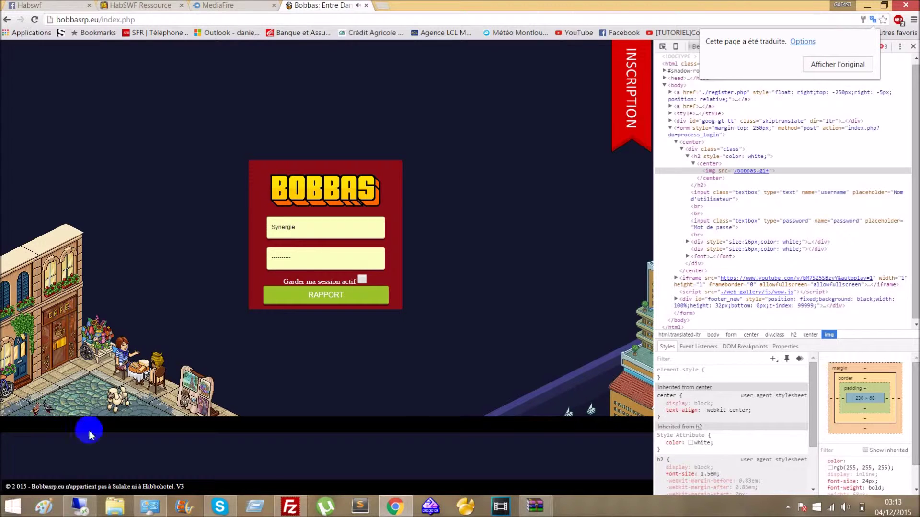
click(913, 47)
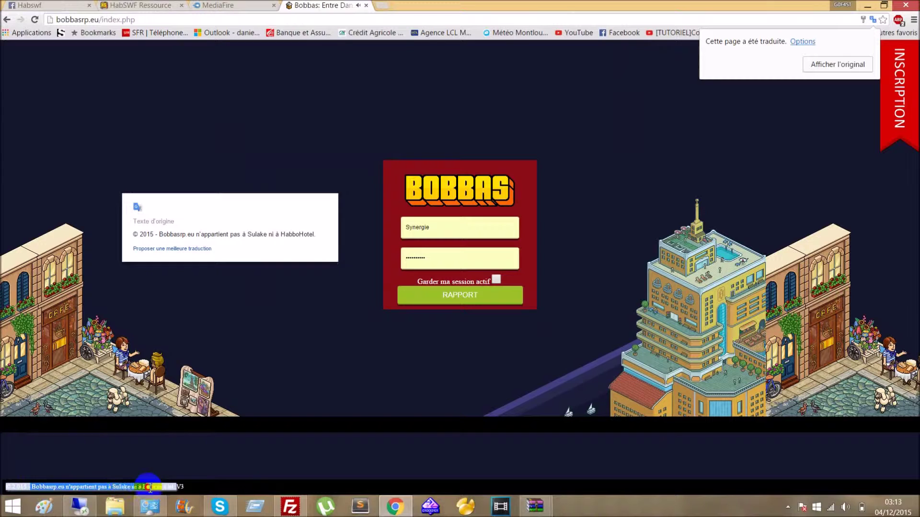
Step: Switch to FileZilla, download index.php again for editing, discarding the local copy, and view the footer copyright line at its end
click(290, 507)
scroll(503, 258, up, 2)
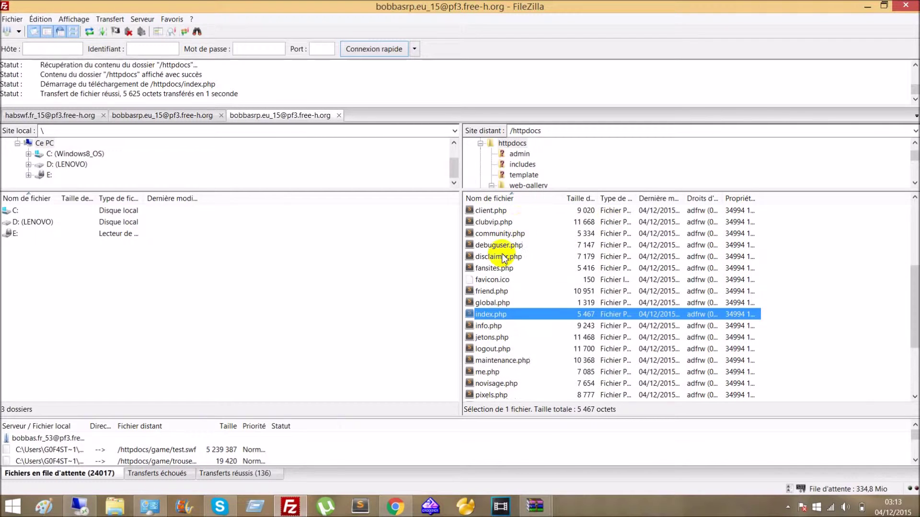
right_click(485, 320)
click(533, 344)
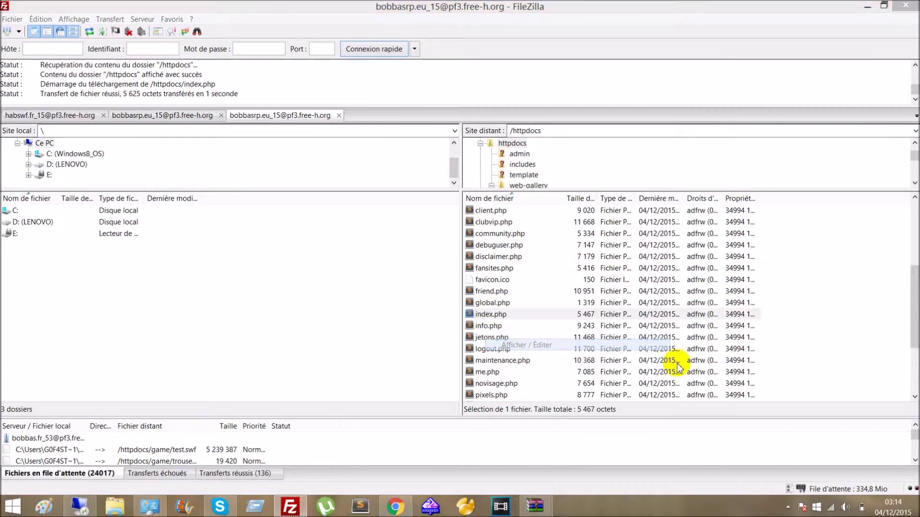
click(724, 336)
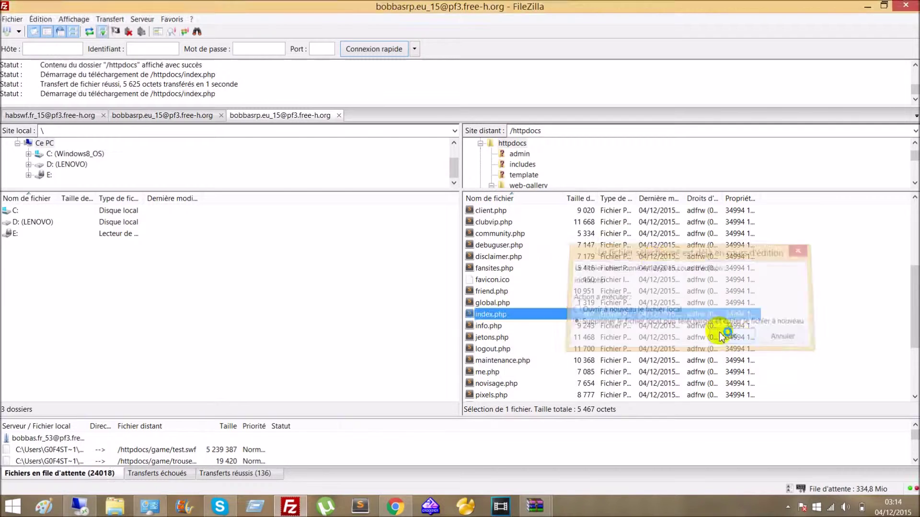
scroll(627, 241, down, 20)
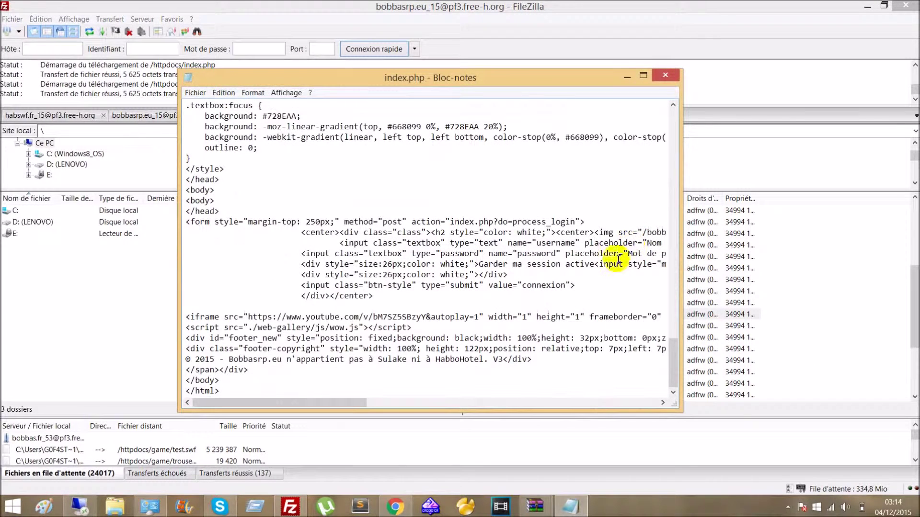
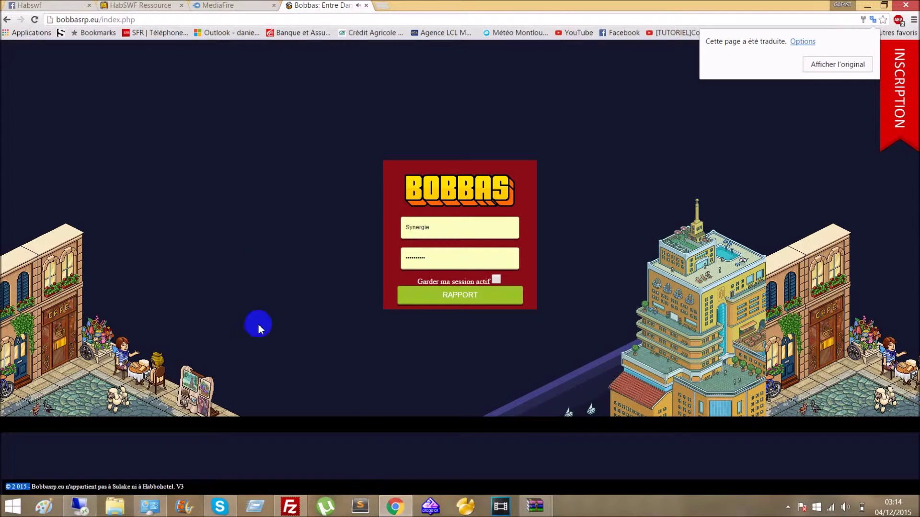
Step: Return to FileZilla and open the remote folder /httpdocs/web-gallery/v2/images
click(302, 508)
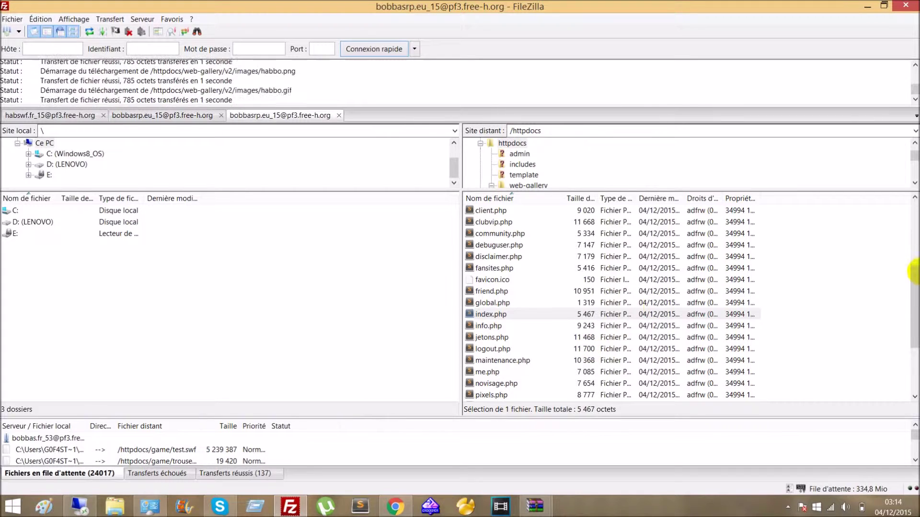
drag(911, 283, 913, 189)
double_click(519, 257)
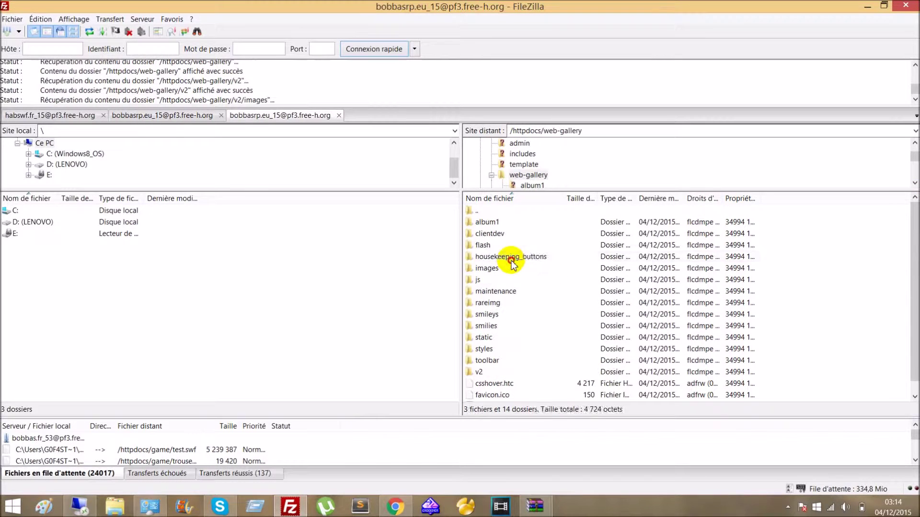
click(511, 259)
click(857, 259)
scroll(857, 258, down, 1)
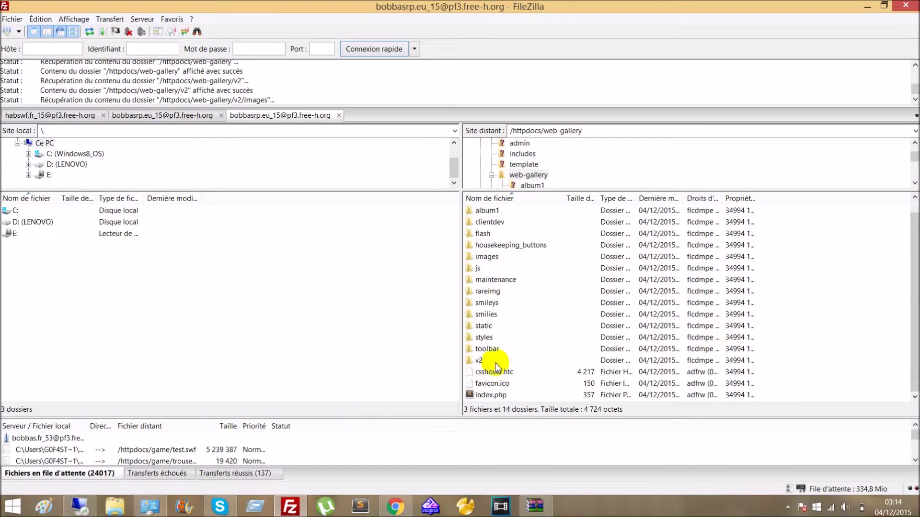
double_click(493, 361)
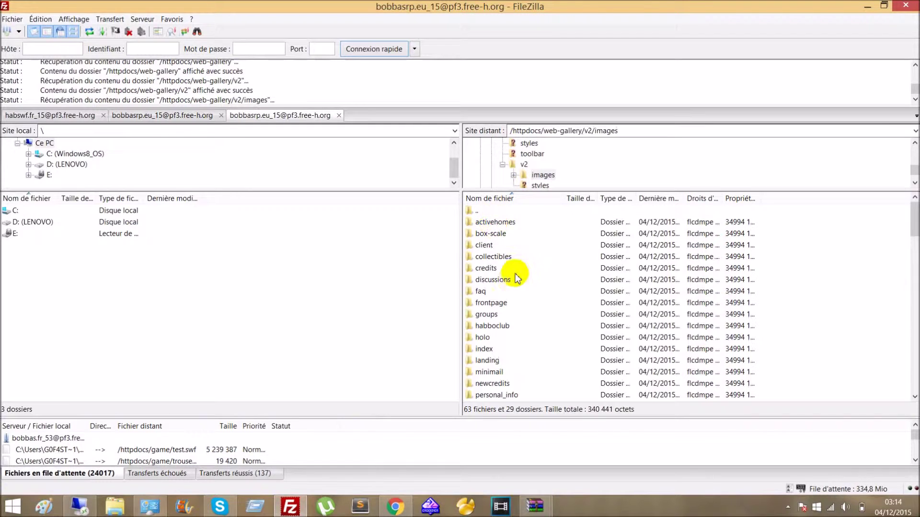
Step: Find the background image bg.png in the images folder, open it for viewing and close the viewer
scroll(537, 292, down, 14)
scroll(563, 319, up, 3)
scroll(567, 326, up, 3)
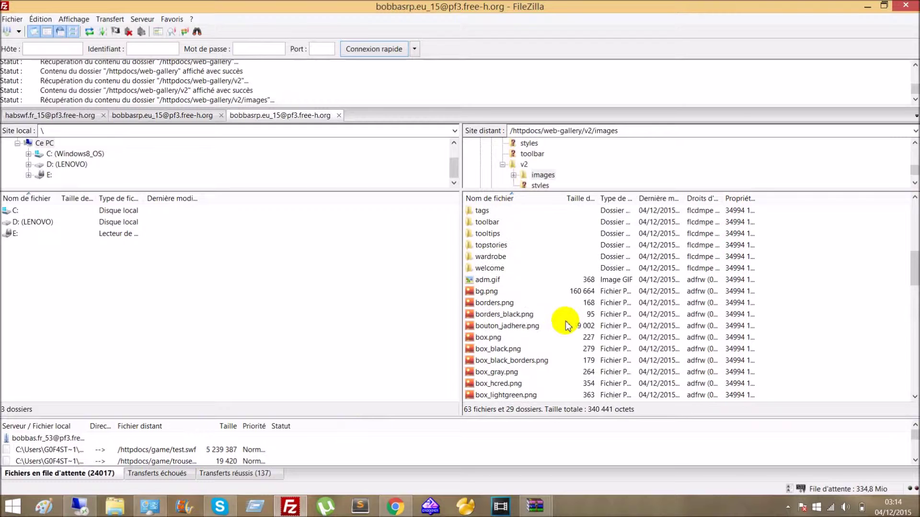
right_click(481, 295)
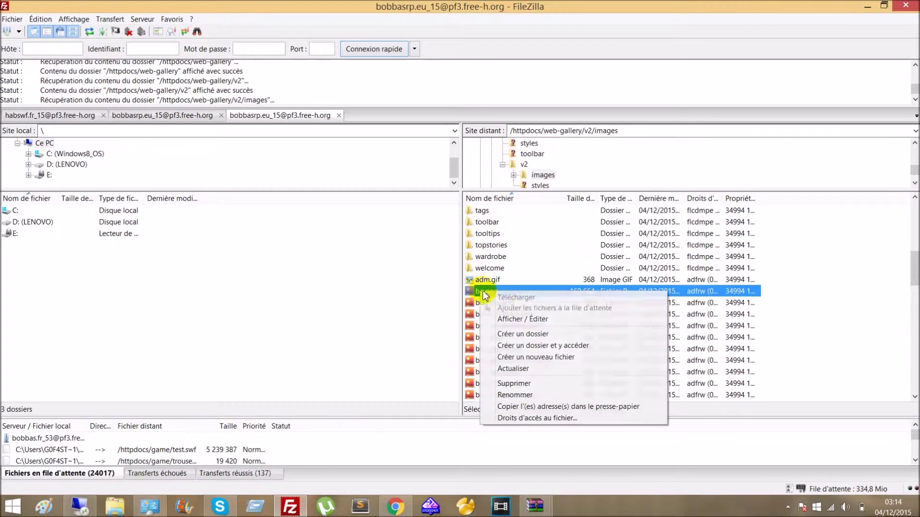
click(508, 318)
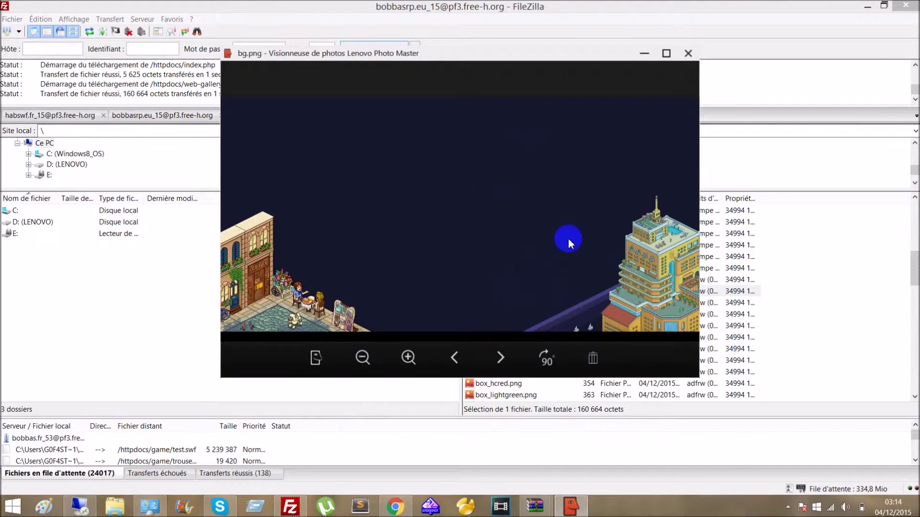
click(688, 53)
Step: Switch to Chrome, inspect the logo image element on the surcharge.php page and close the inspector
click(402, 512)
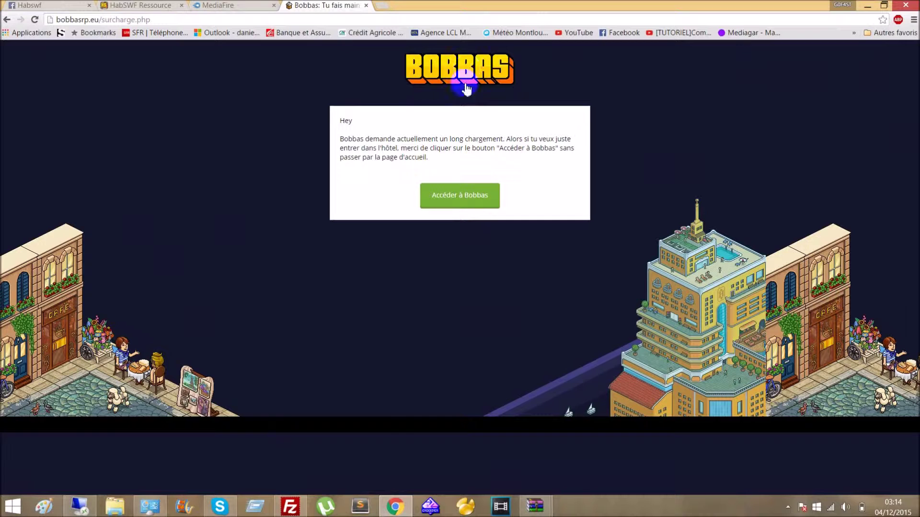
right_click(452, 74)
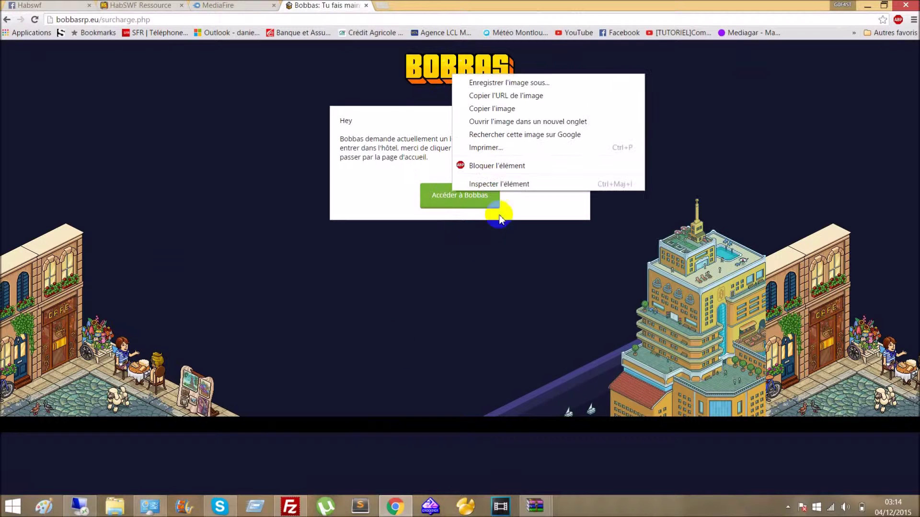
click(501, 184)
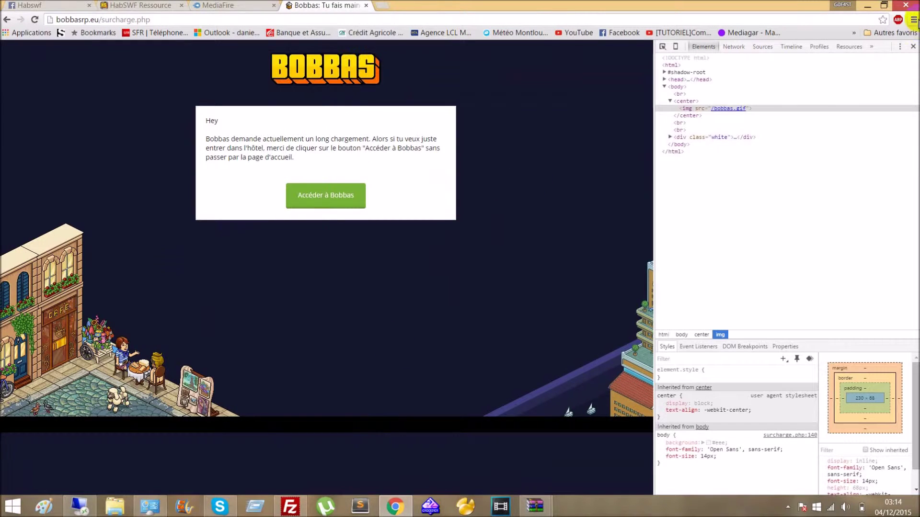
click(914, 48)
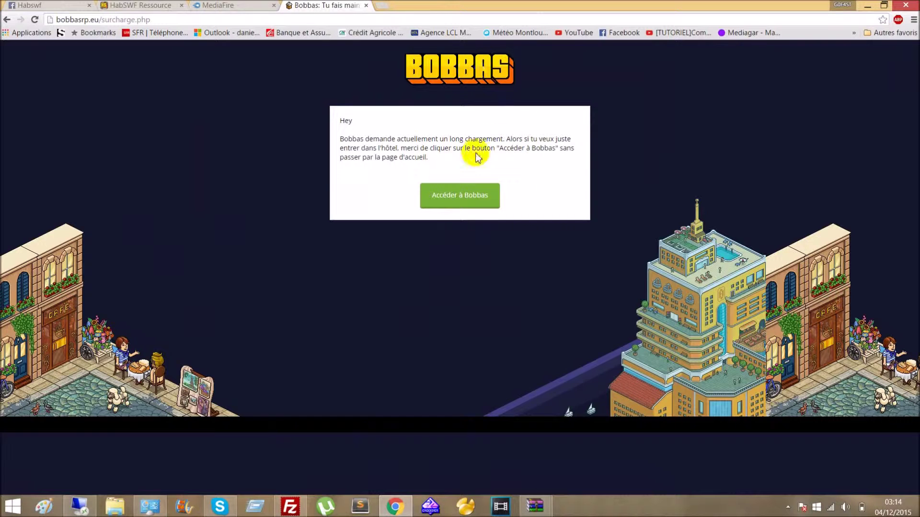
Step: Return to FileZilla and look through the image files around bg.png in the v2/images folder
click(302, 511)
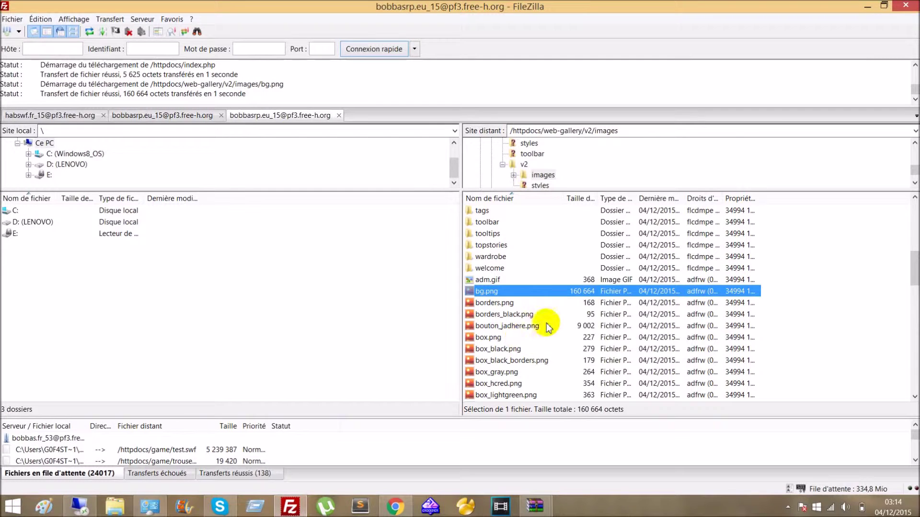
click(489, 298)
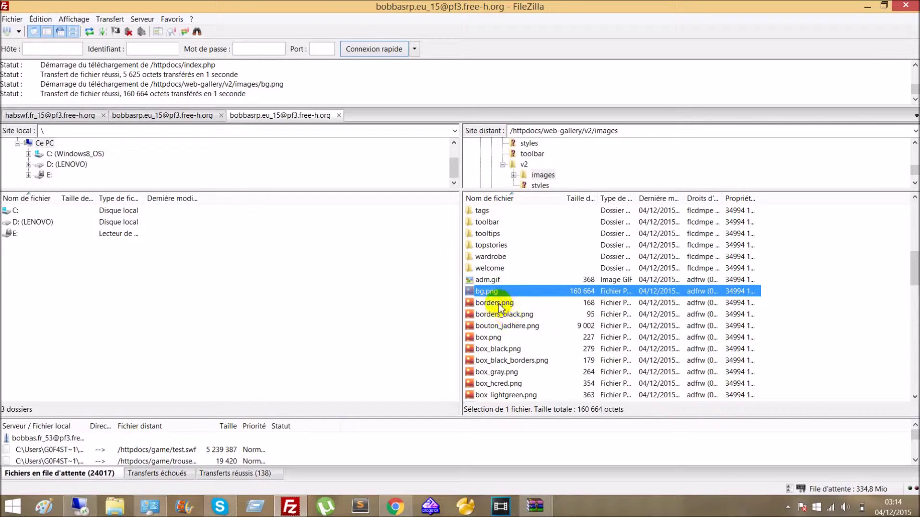
scroll(499, 308, down, 5)
scroll(526, 311, up, 3)
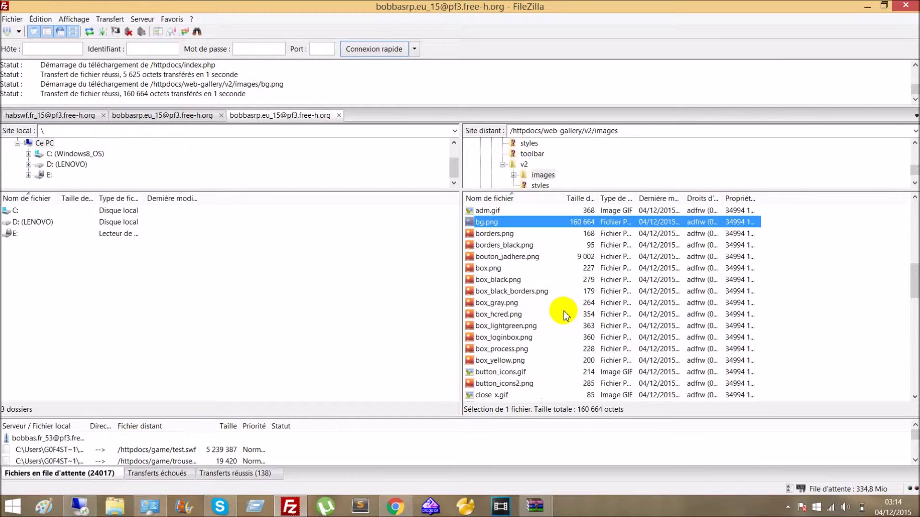
scroll(556, 311, down, 1)
Step: Go back up from the v2/images folder to /httpdocs and browse its PHP files
scroll(524, 315, up, 11)
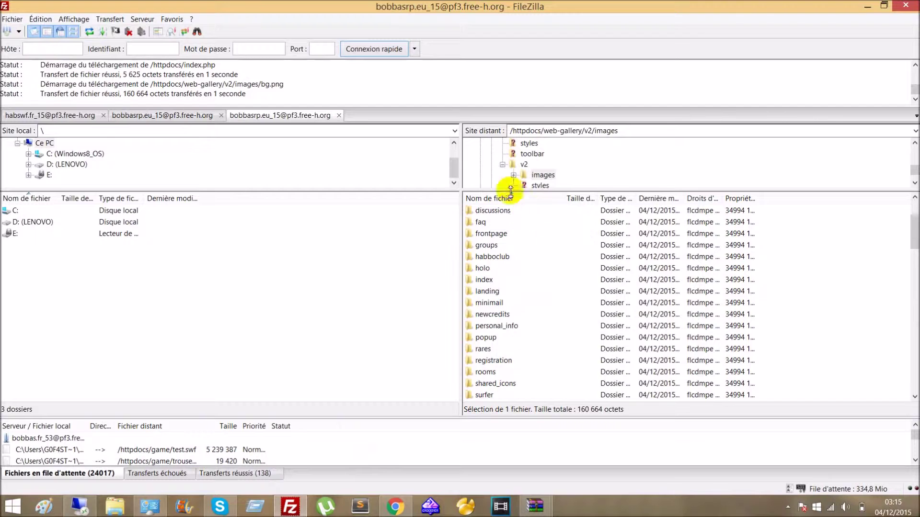
click(479, 211)
double_click(479, 211)
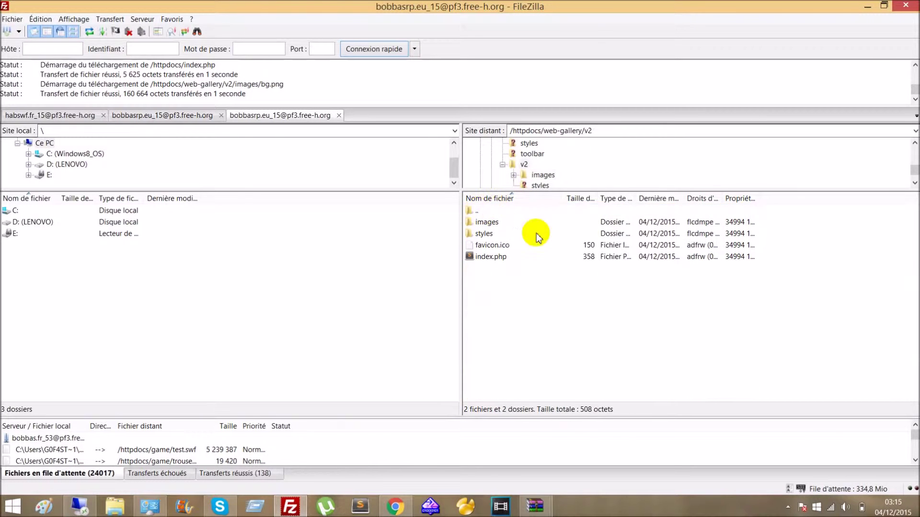
double_click(484, 211)
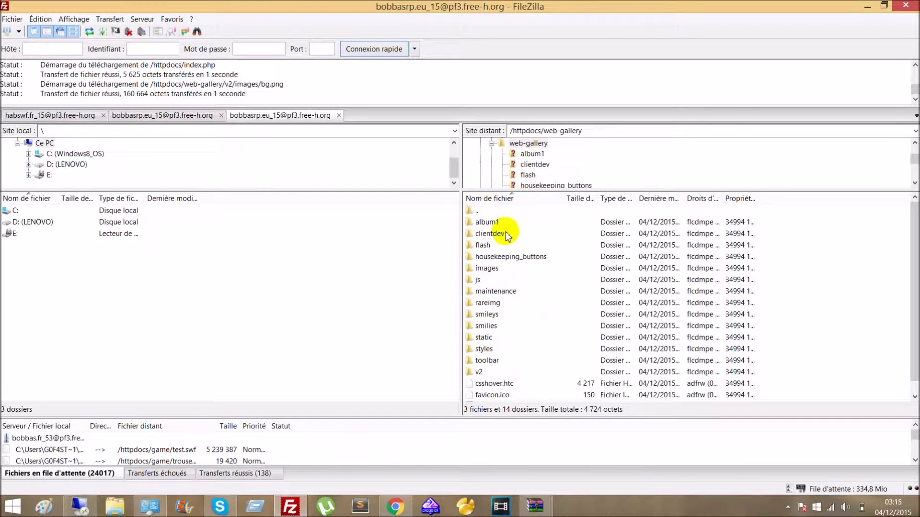
double_click(476, 211)
scroll(533, 284, down, 4)
scroll(492, 237, up, 2)
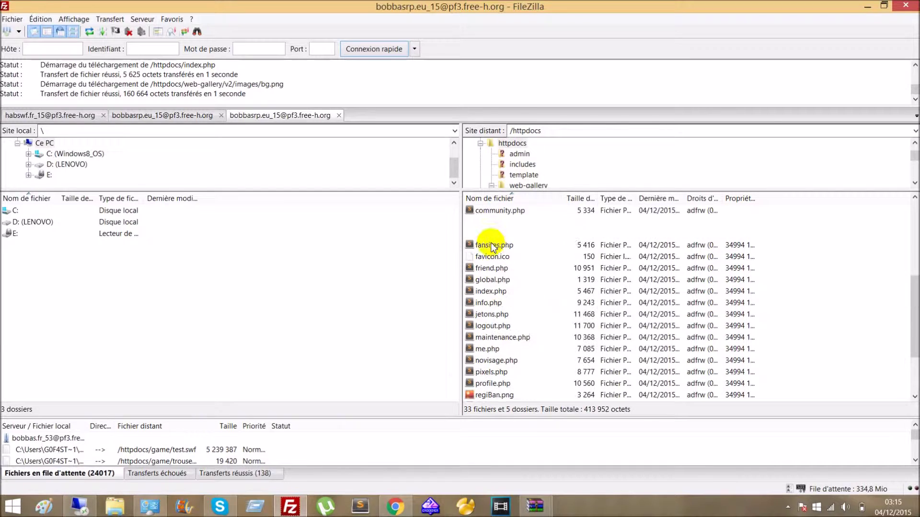
Step: Find surcharge.php in the /httpdocs folder and open it for editing in Notepad
scroll(521, 249, down, 4)
click(501, 383)
right_click(498, 383)
click(568, 276)
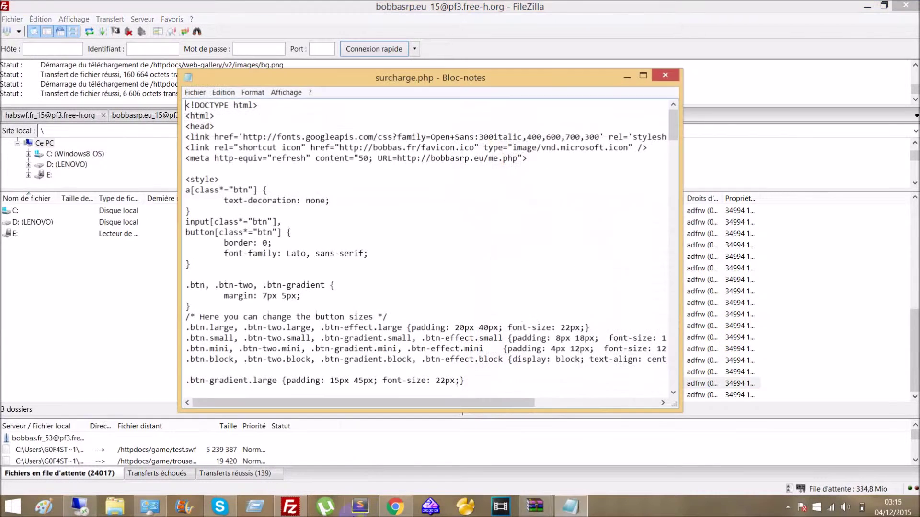
Step: Check the site in Chrome, return to surcharge.php and read down to the body section at the end of its code
click(395, 506)
key(alt+Tab)
scroll(575, 242, down, 15)
click(395, 506)
click(395, 507)
scroll(468, 370, down, 15)
scroll(483, 376, down, 15)
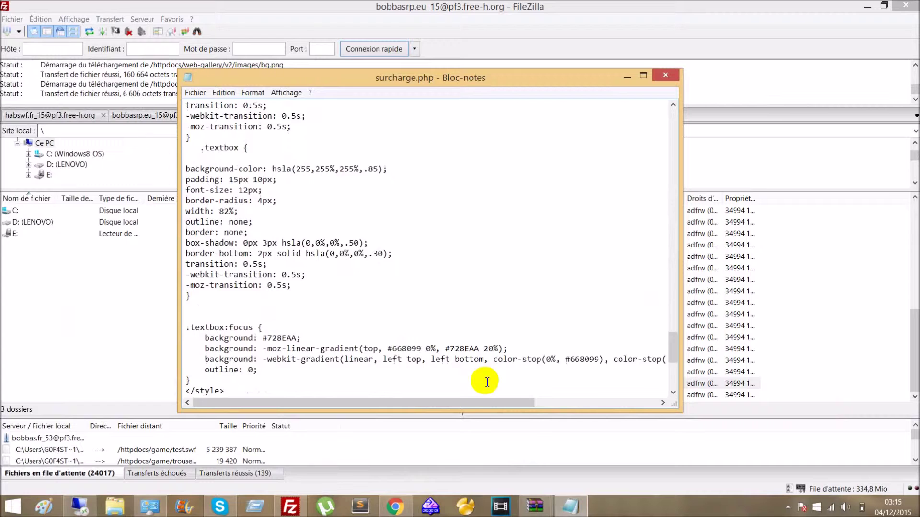
scroll(483, 391, up, 4)
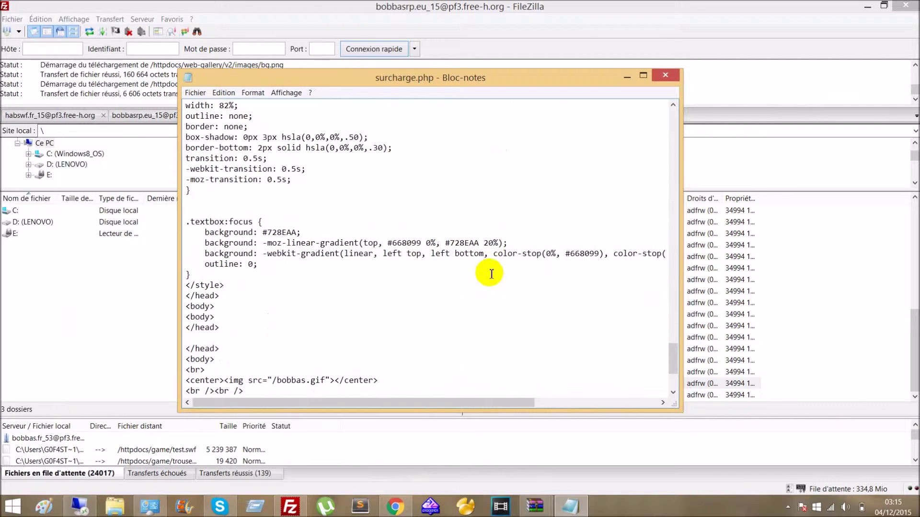
scroll(489, 273, down, 4)
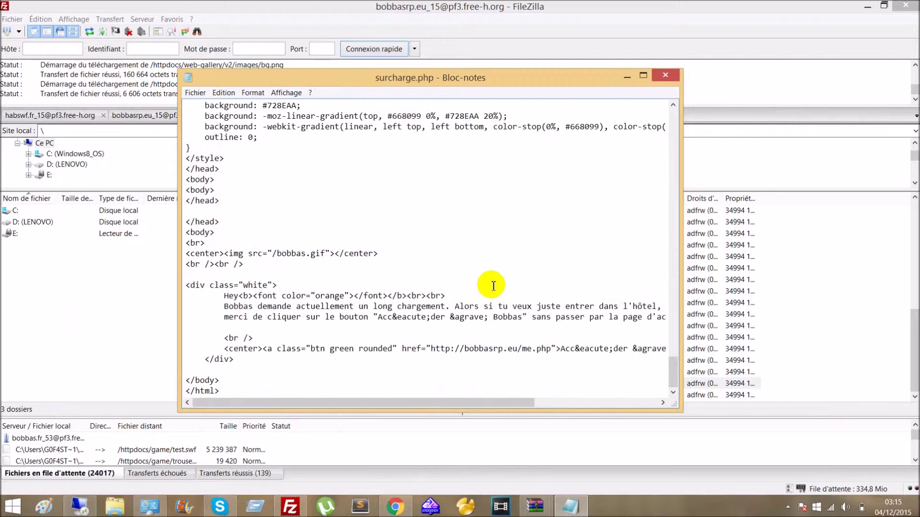
Step: Maximize Notepad, highlight the logo file name bobbas.gif in the image tag and close surcharge.php
click(643, 78)
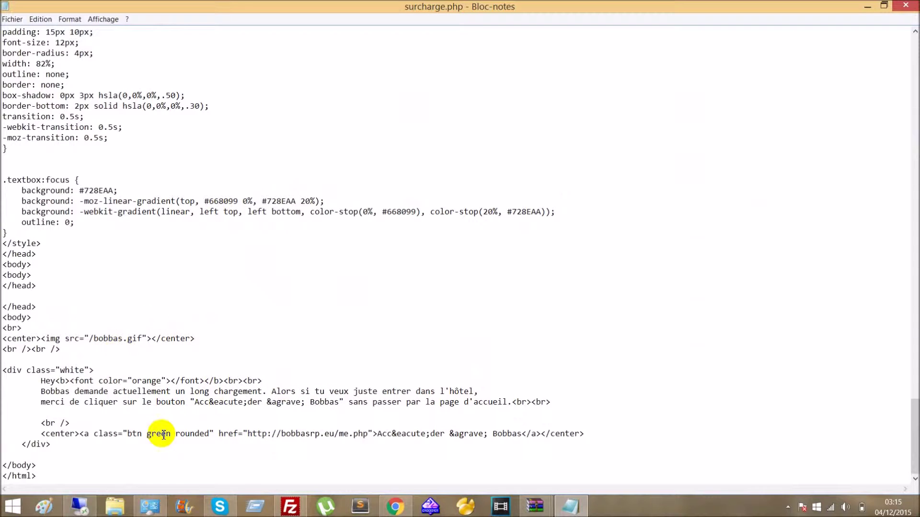
drag(142, 338, 94, 339)
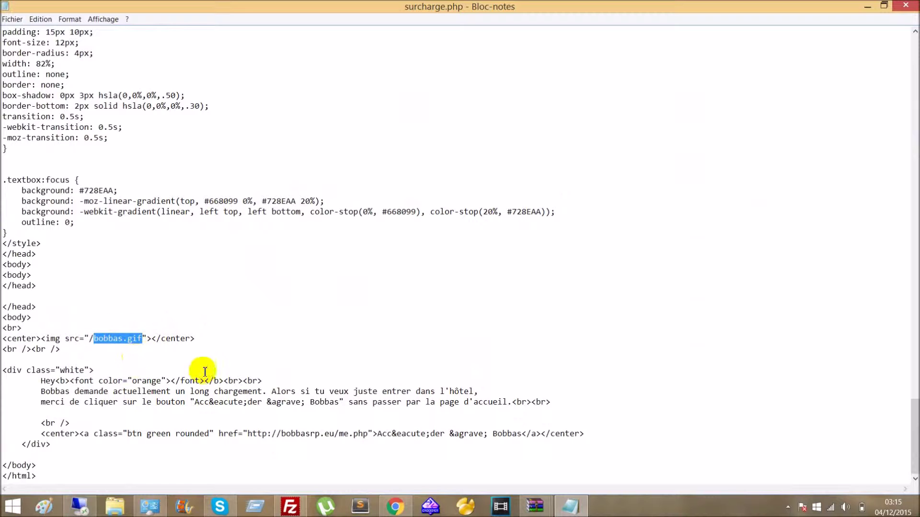
click(905, 5)
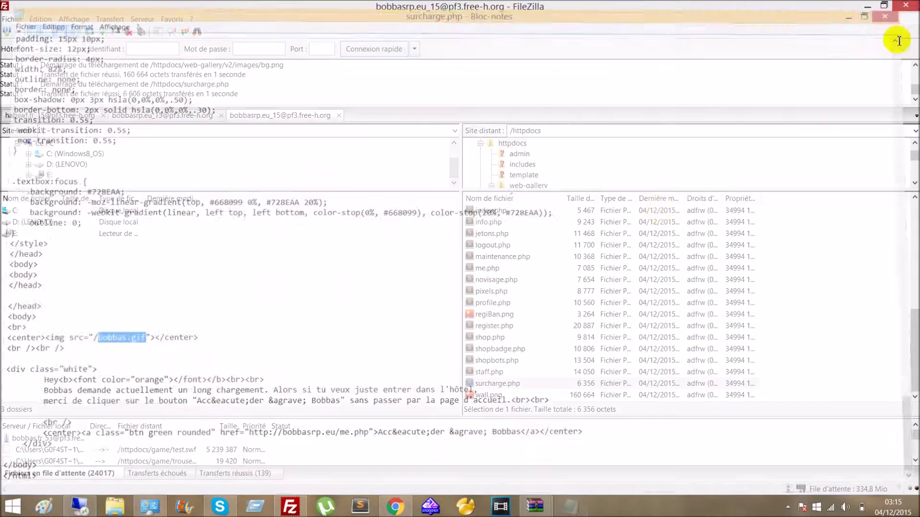
Step: Switch to Chrome, inspect the avatar plate on me.php, expand the habbo-plate element and close the inspector
click(392, 509)
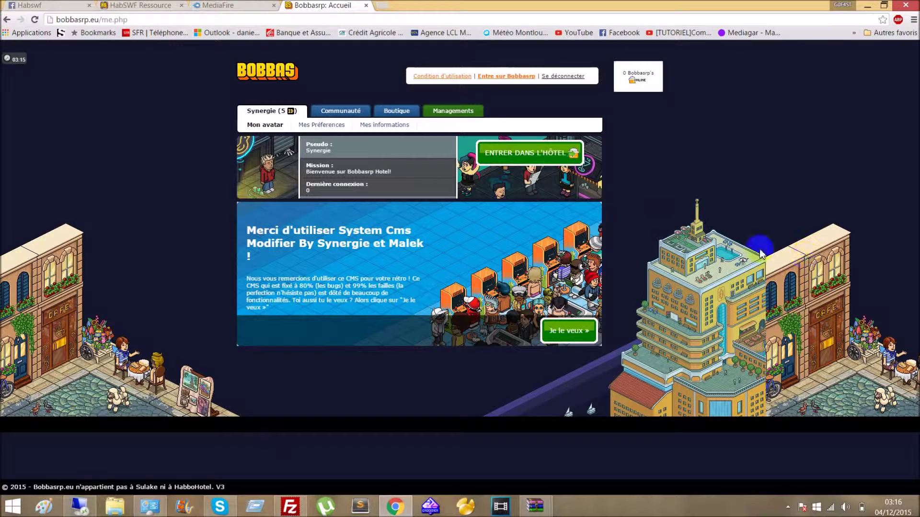
right_click(289, 178)
click(292, 232)
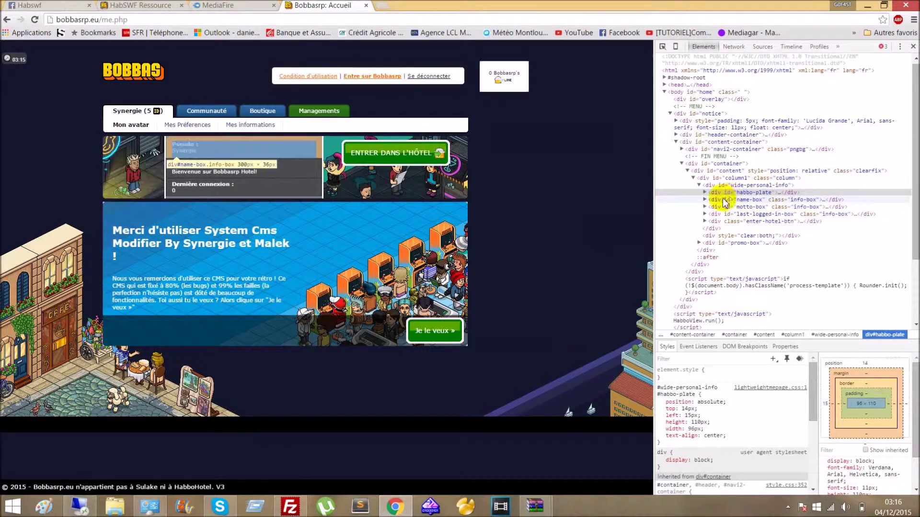
click(705, 192)
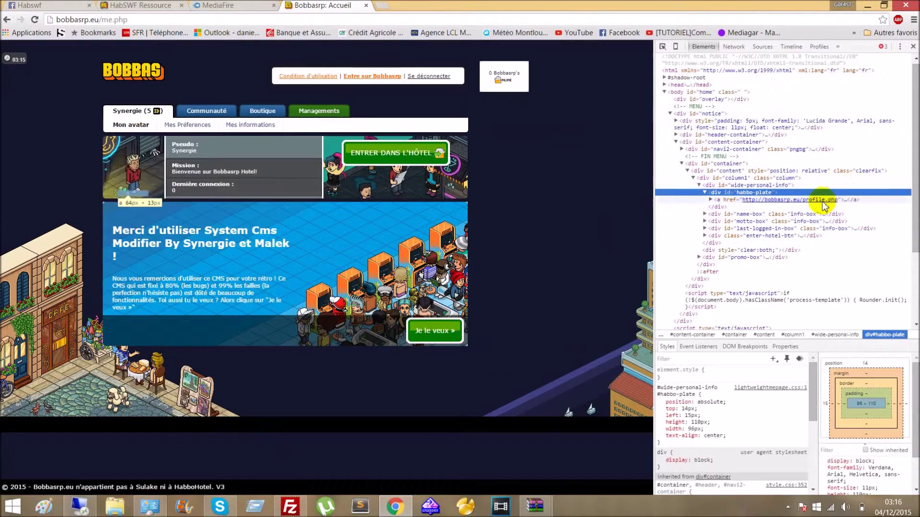
click(913, 46)
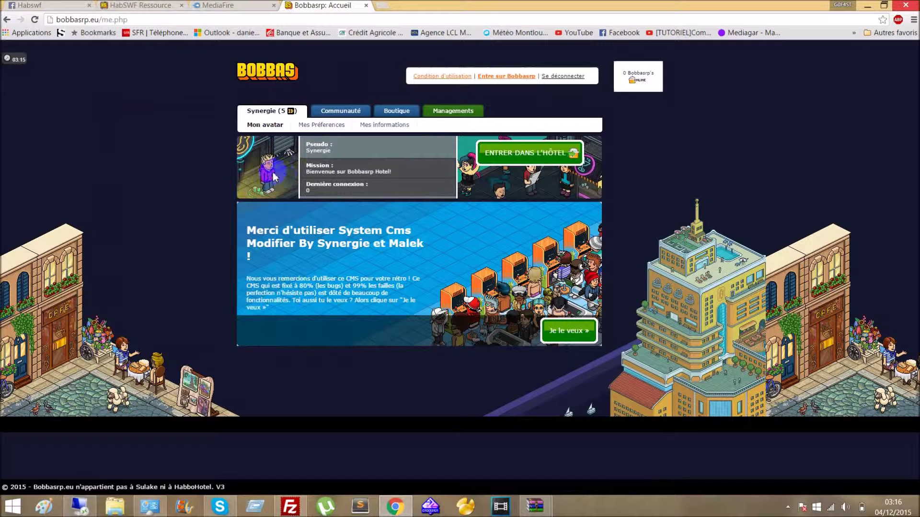
Step: Return to FileZilla and open the web-gallery/v2/images folder
click(290, 509)
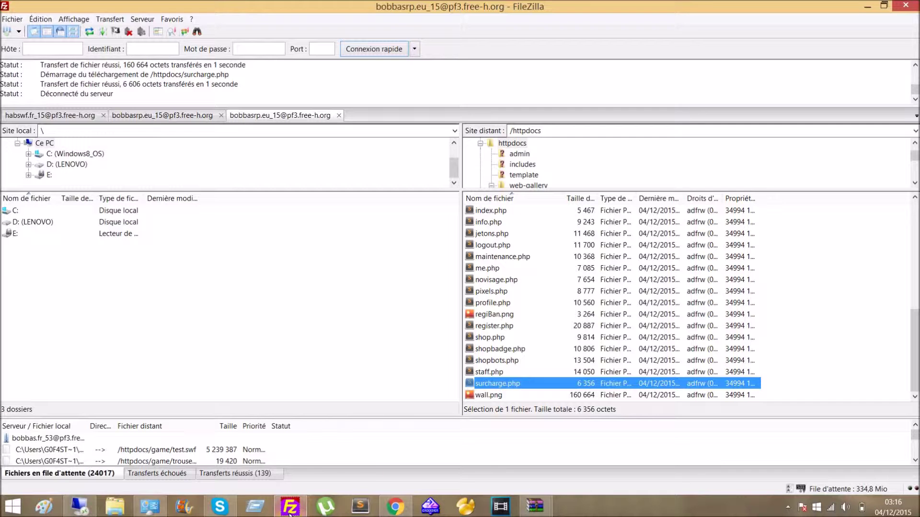
scroll(637, 319, up, 8)
double_click(493, 255)
scroll(512, 268, down, 1)
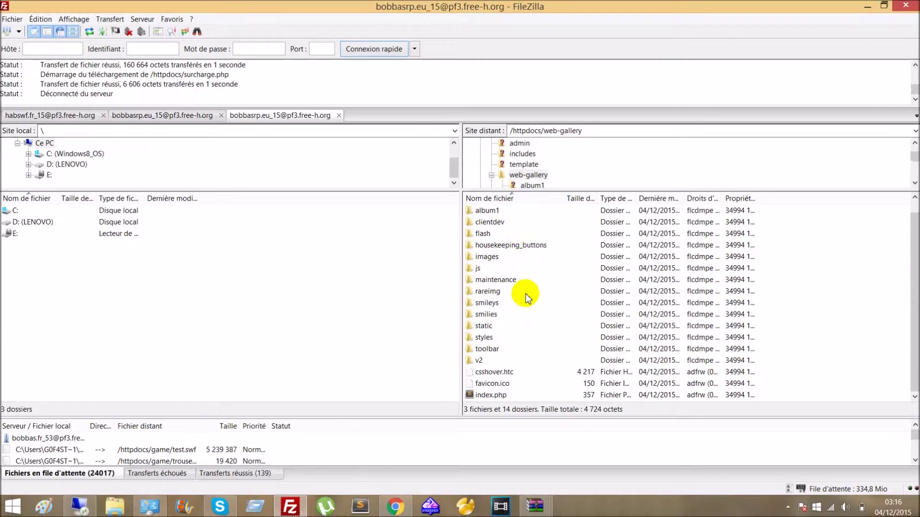
double_click(479, 360)
double_click(481, 222)
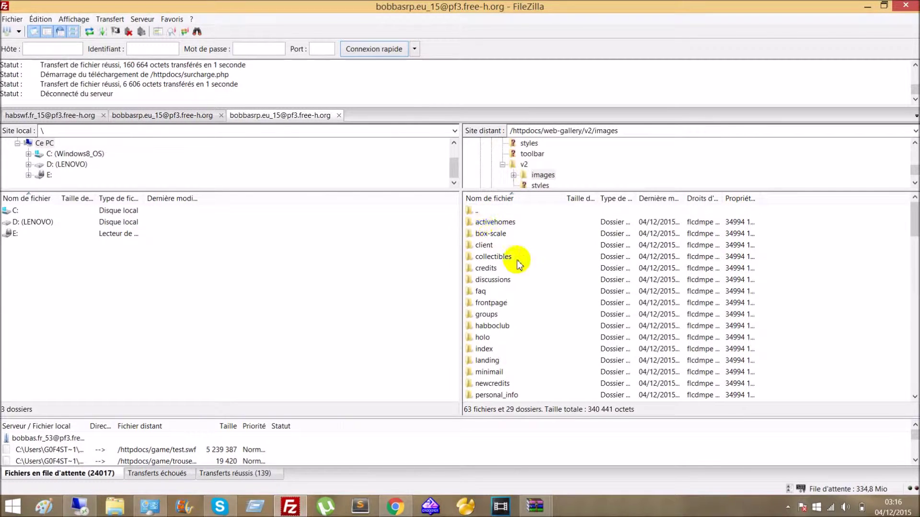
Step: Look through the image files in v2/images down to the end of the list
scroll(518, 264, down, 15)
scroll(516, 358, down, 2)
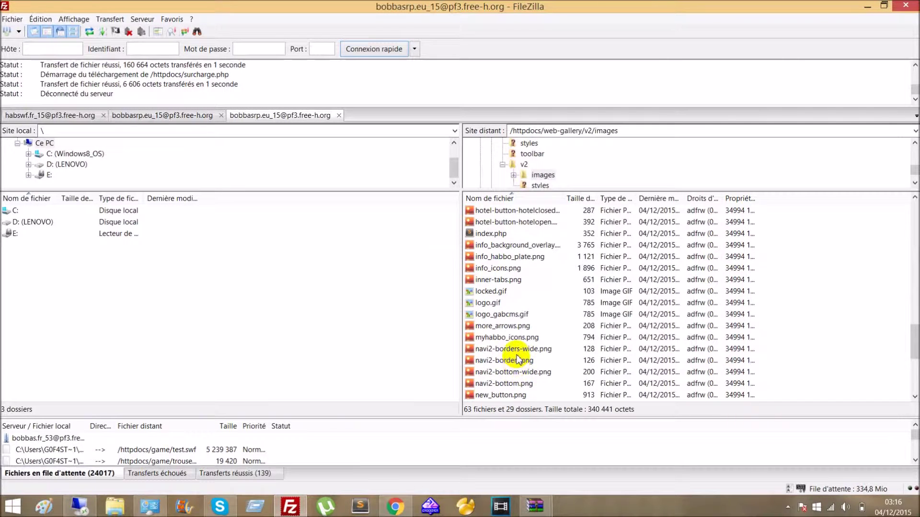
scroll(517, 357, down, 1)
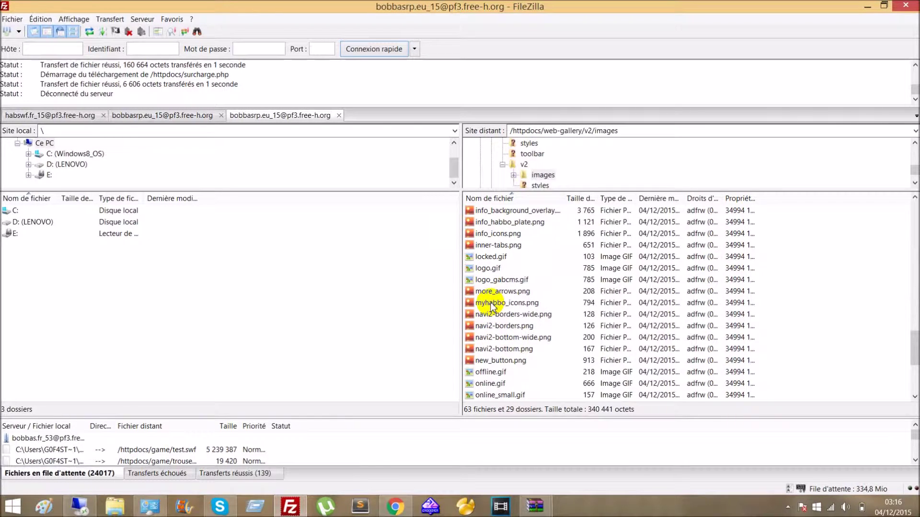
scroll(490, 306, down, 5)
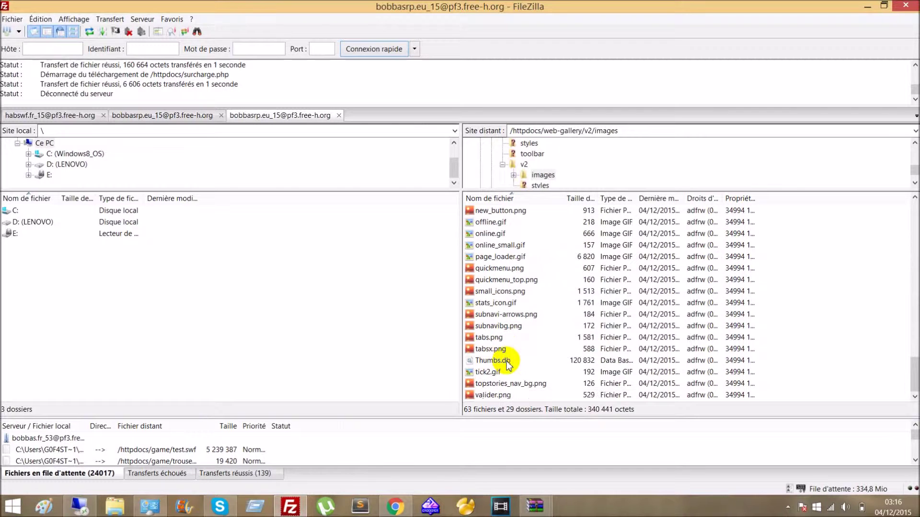
scroll(456, 435, up, 3)
scroll(455, 436, down, 3)
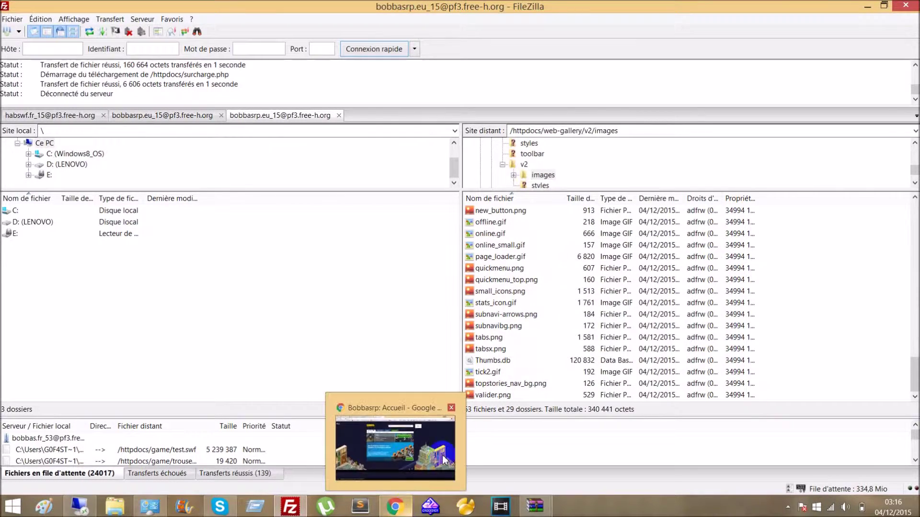
Step: Check the navigation tabs of me.php in Chrome, then return to FileZilla and select tabs.png in v2/images
click(397, 509)
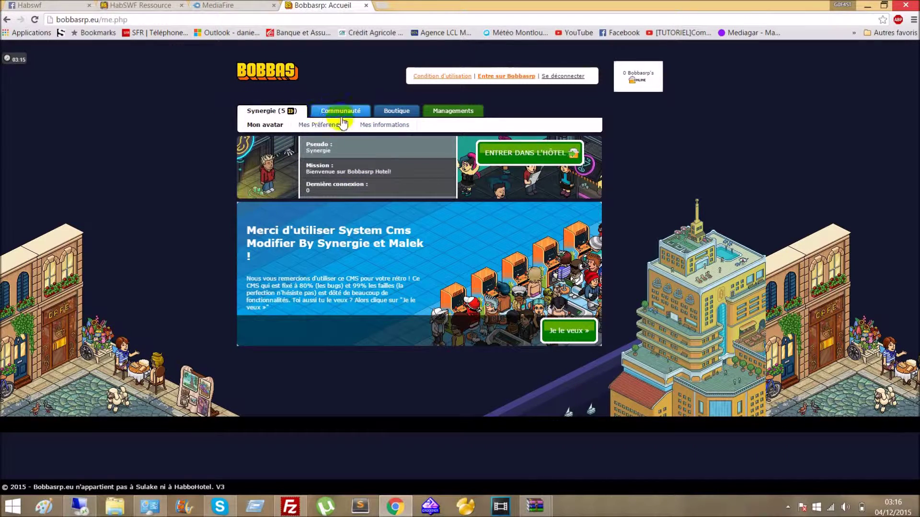
click(402, 498)
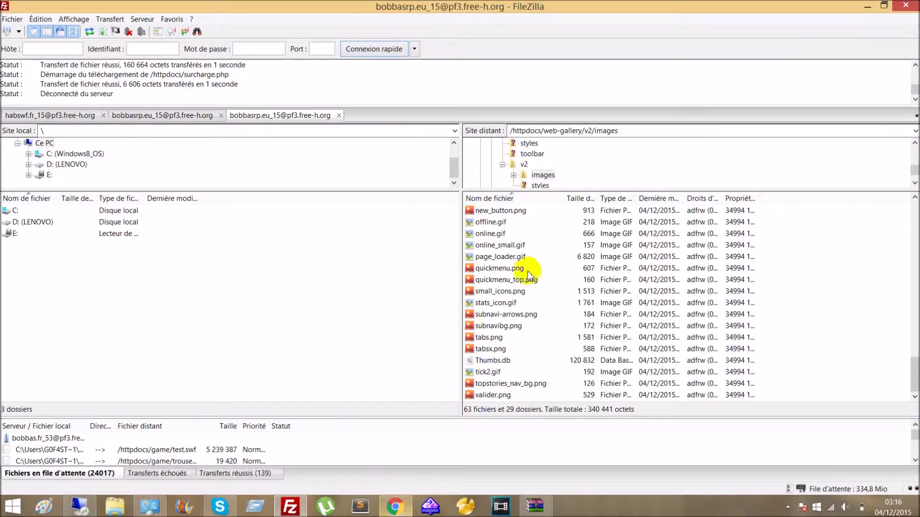
scroll(522, 316, up, 1)
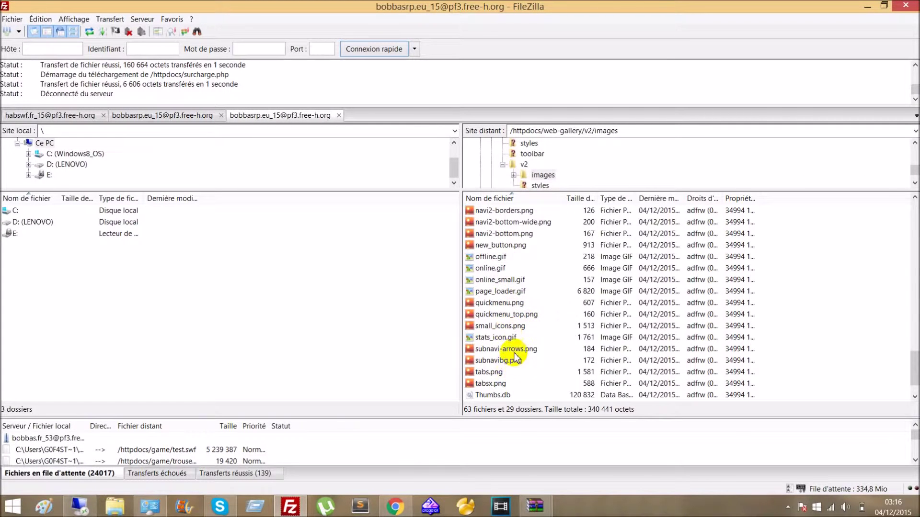
scroll(508, 317, up, 10)
scroll(524, 305, down, 10)
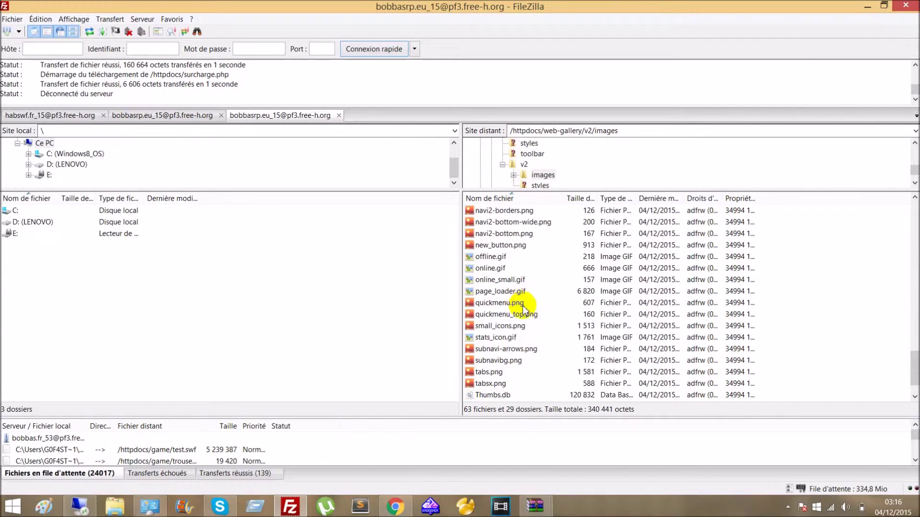
right_click(498, 373)
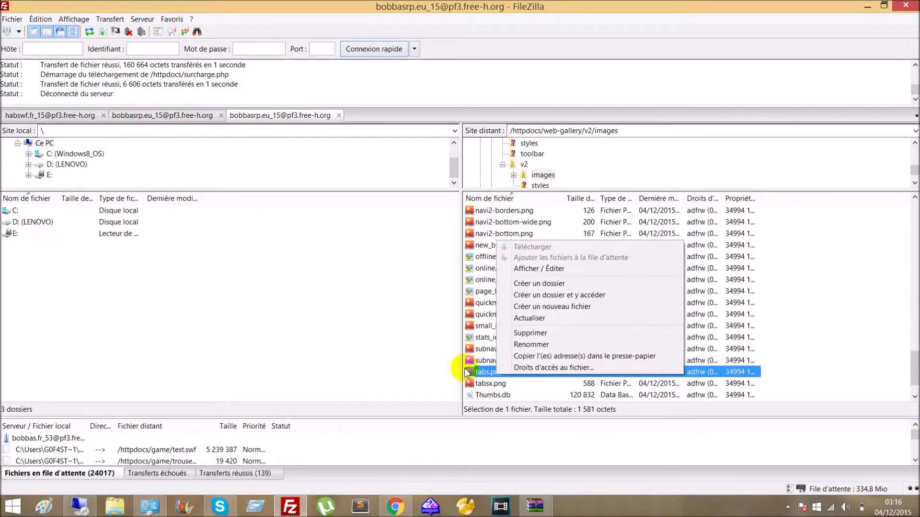
Step: Open a new Chrome tab, search Google for "tabs habbo" and show the image results
click(394, 509)
click(384, 8)
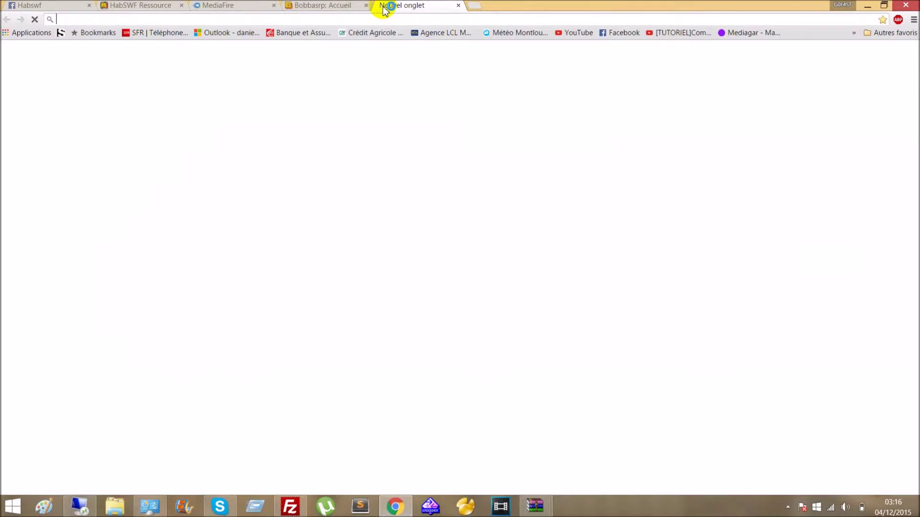
text(tabs habbo)
key(Return)
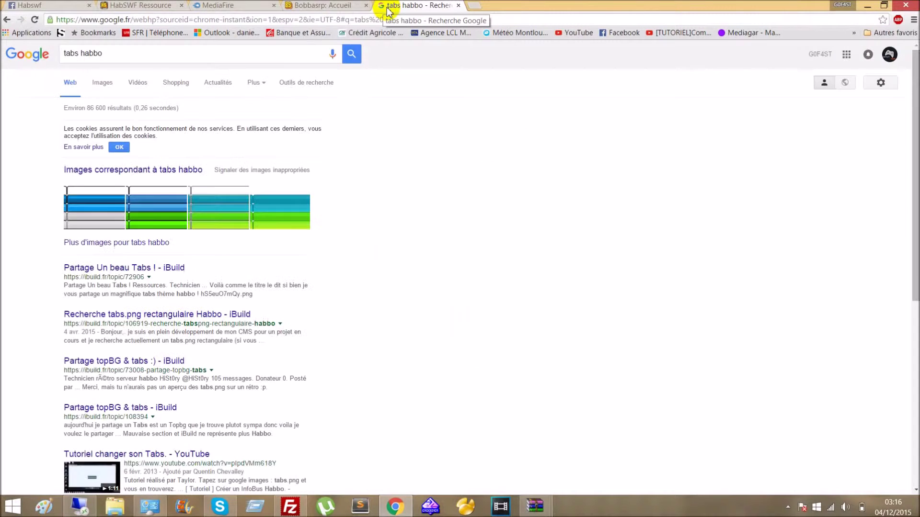
click(102, 81)
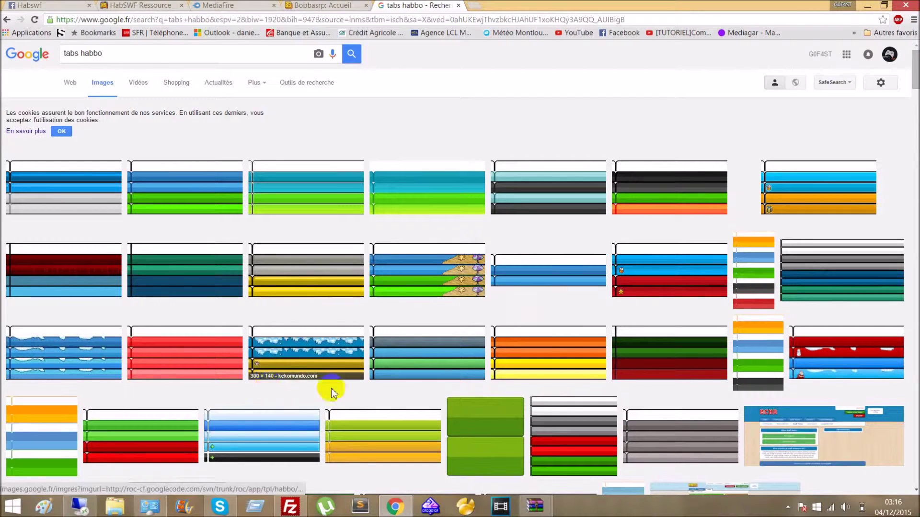
Step: Return to the me.php page, switch to FileZilla and go up from v2/images to the web-gallery folder
click(330, 6)
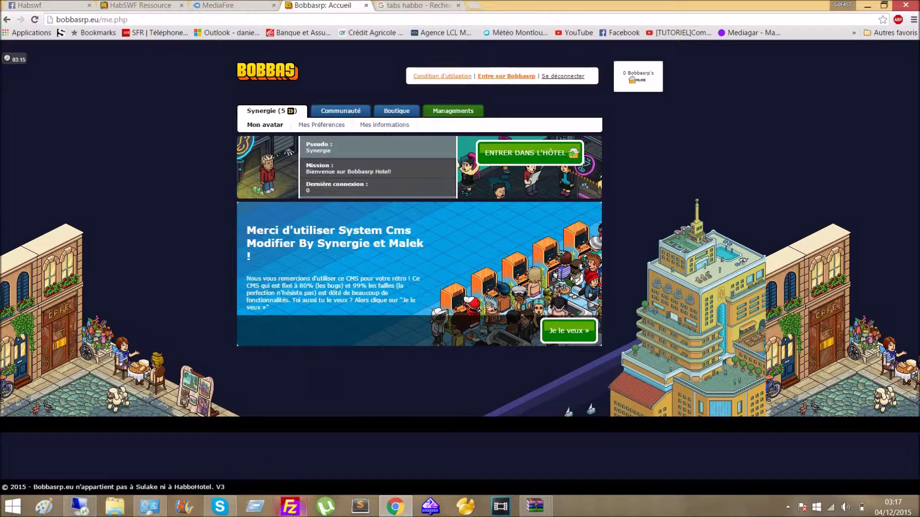
mouse_move(293, 515)
click(263, 411)
scroll(551, 271, up, 10)
scroll(527, 253, up, 6)
scroll(484, 383, down, 4)
scroll(481, 318, up, 6)
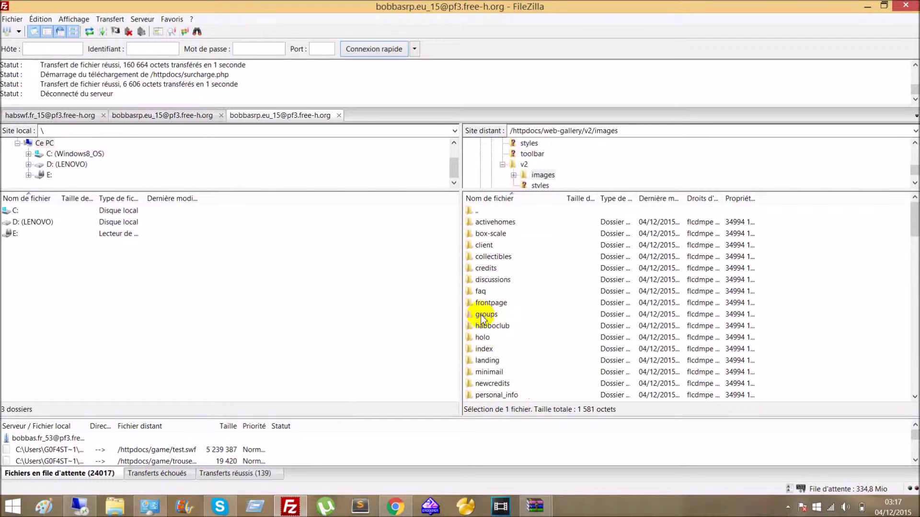
double_click(478, 212)
double_click(481, 211)
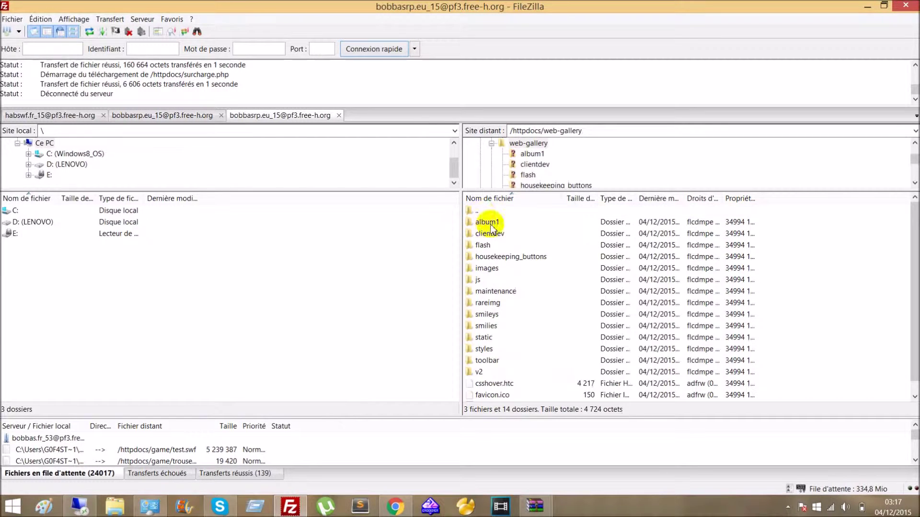
Step: Open the web-gallery/images folder and look through its image files
double_click(489, 268)
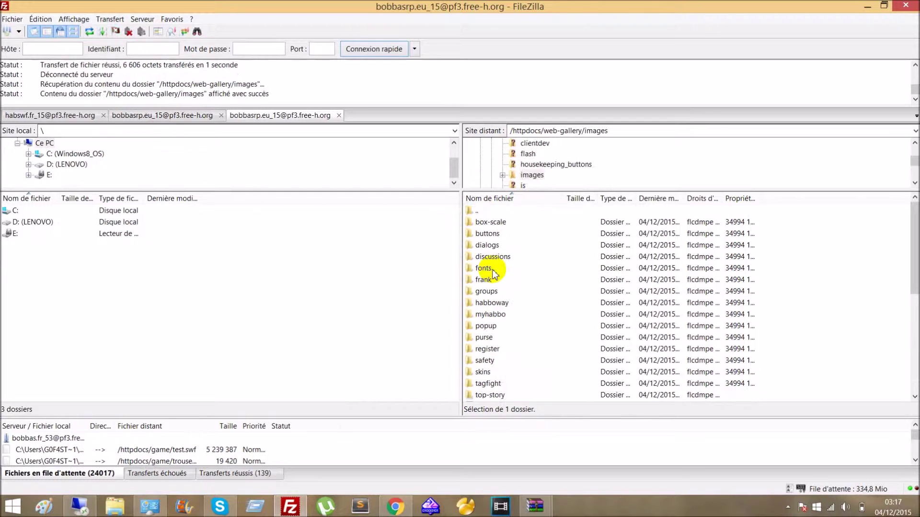
scroll(493, 273, down, 6)
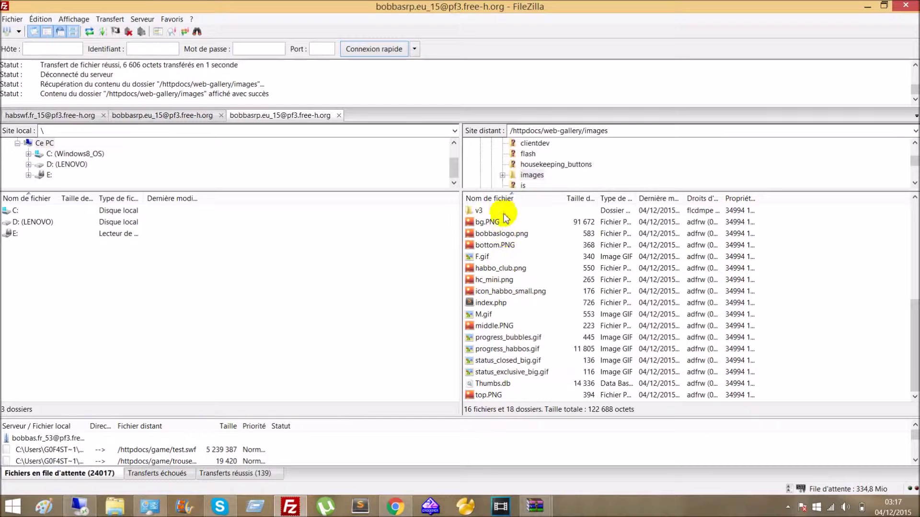
scroll(556, 364, up, 6)
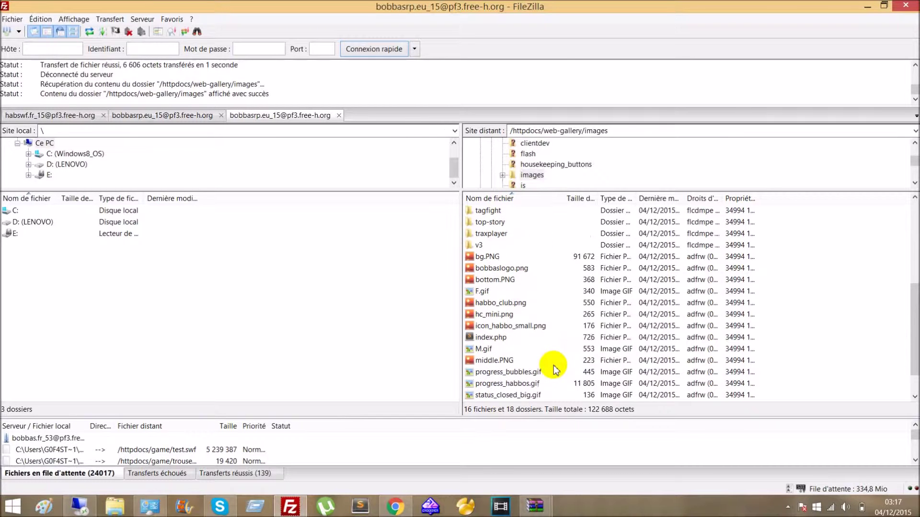
Step: Go back up to web-gallery and reopen the v2/images folder
double_click(522, 210)
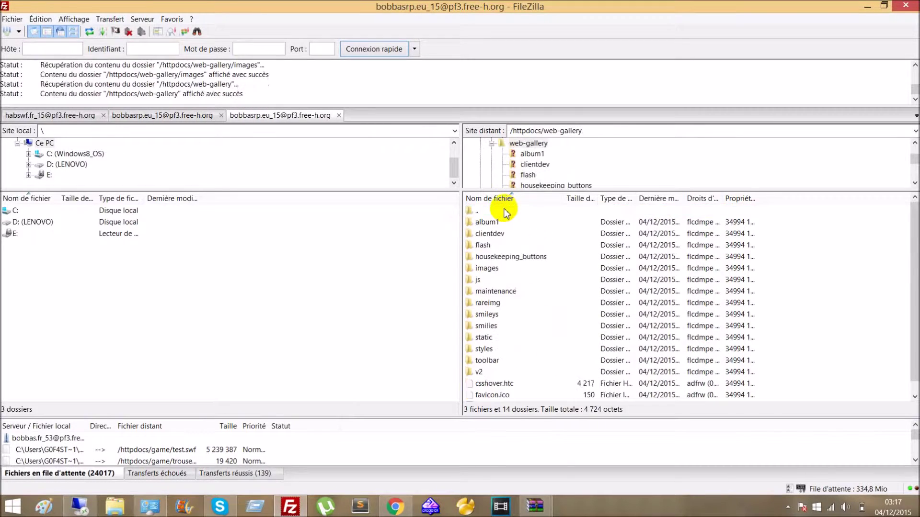
double_click(506, 358)
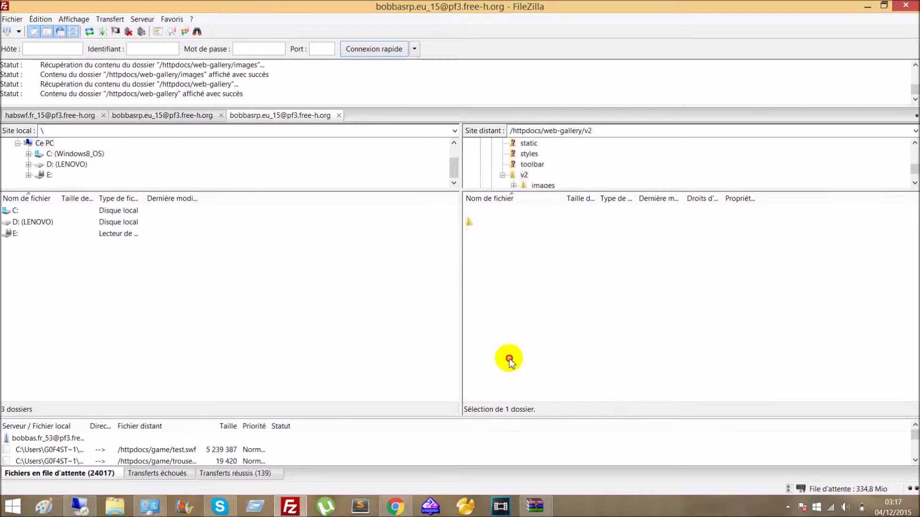
click(494, 223)
double_click(494, 224)
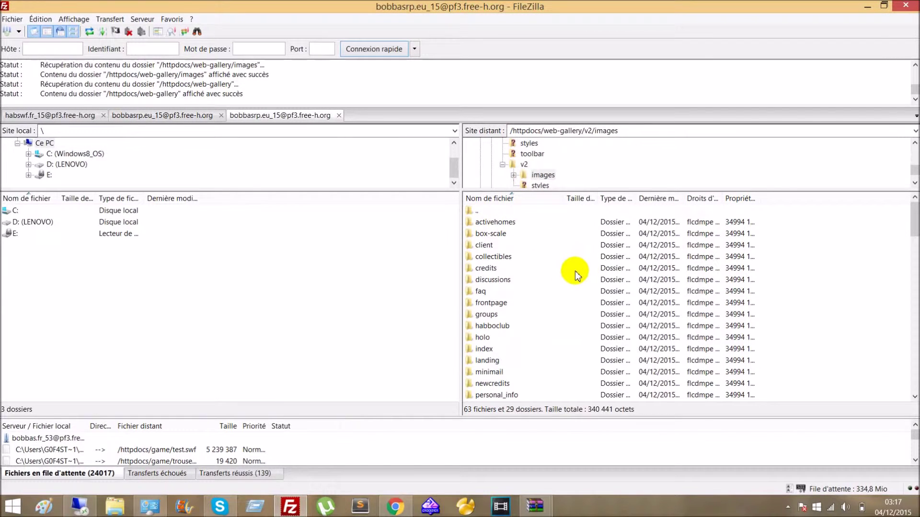
Step: Look through the image files in the v2/images folder
scroll(577, 275, down, 3)
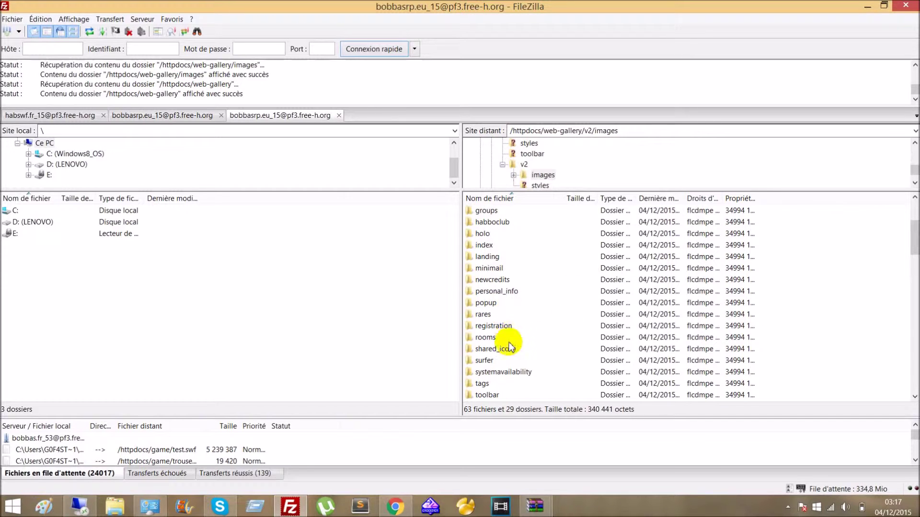
scroll(512, 373, down, 3)
scroll(487, 347, down, 1)
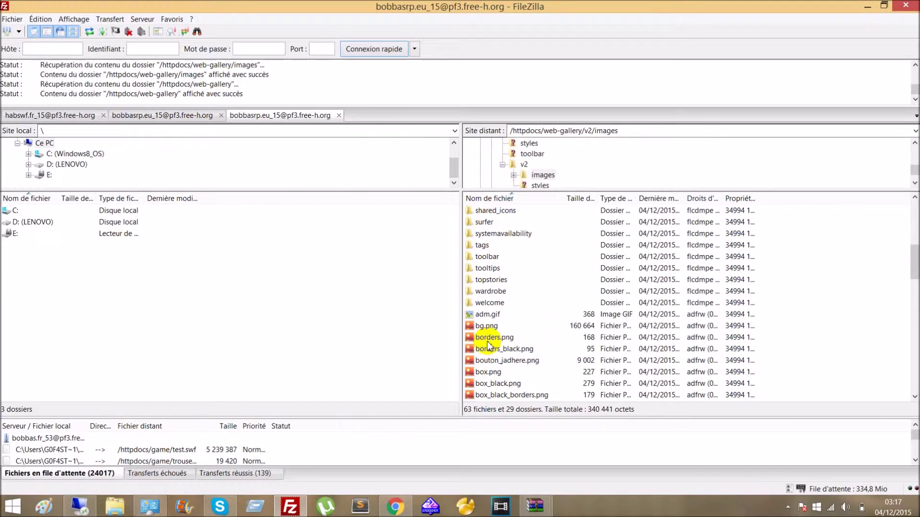
scroll(494, 311, down, 3)
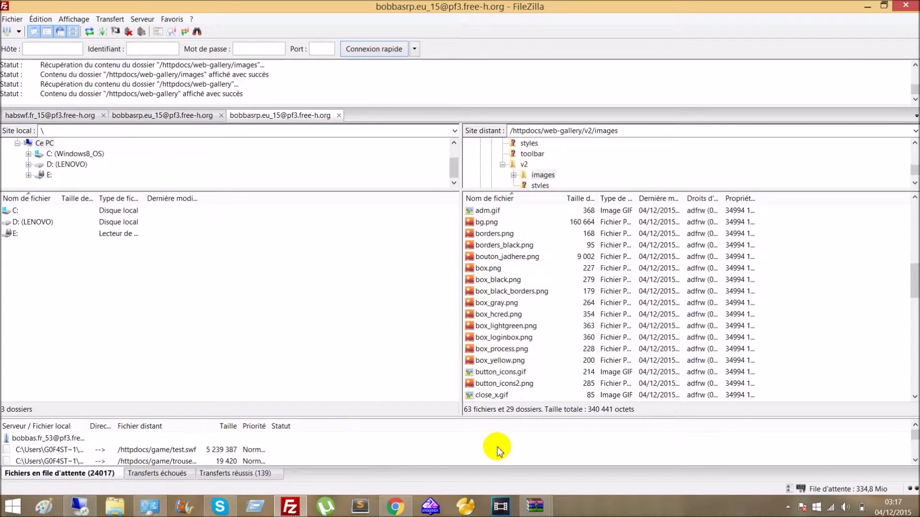
Step: Switch to Chrome, inspect the page code around the BOBBAS logo, and close the inspector
click(396, 506)
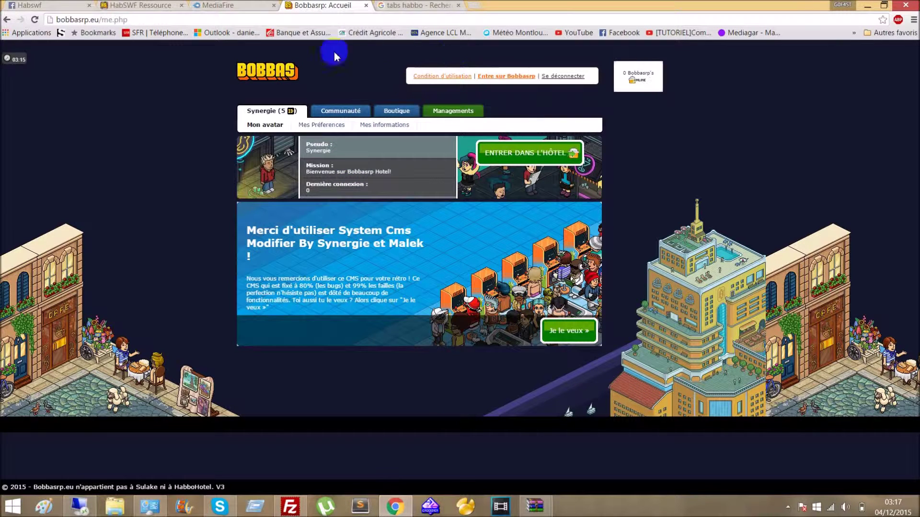
right_click(273, 70)
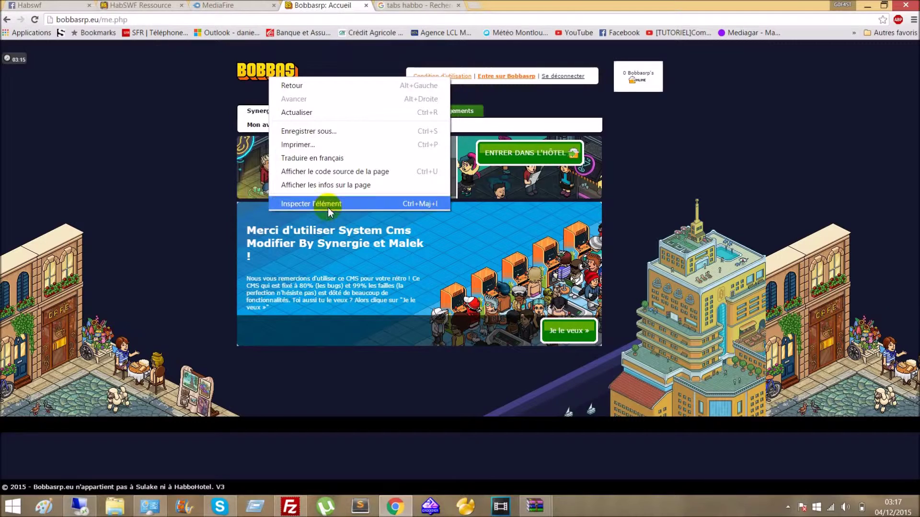
click(307, 204)
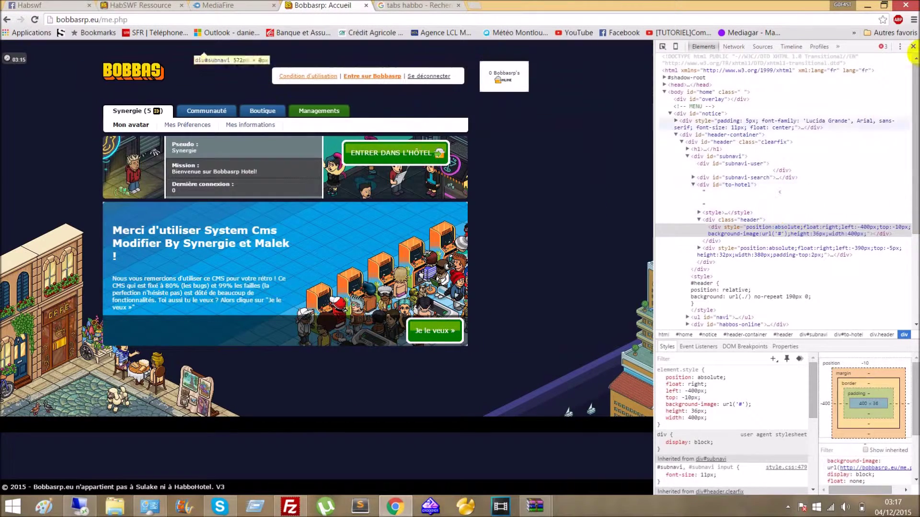
click(913, 47)
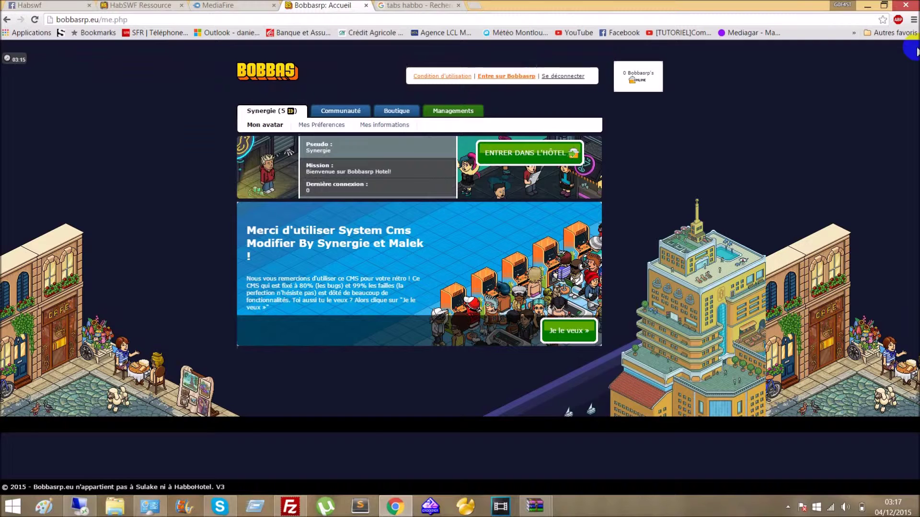
Step: Switch to FileZilla and locate the habbo.gif and habbo.png files in the v2/images folder
click(391, 508)
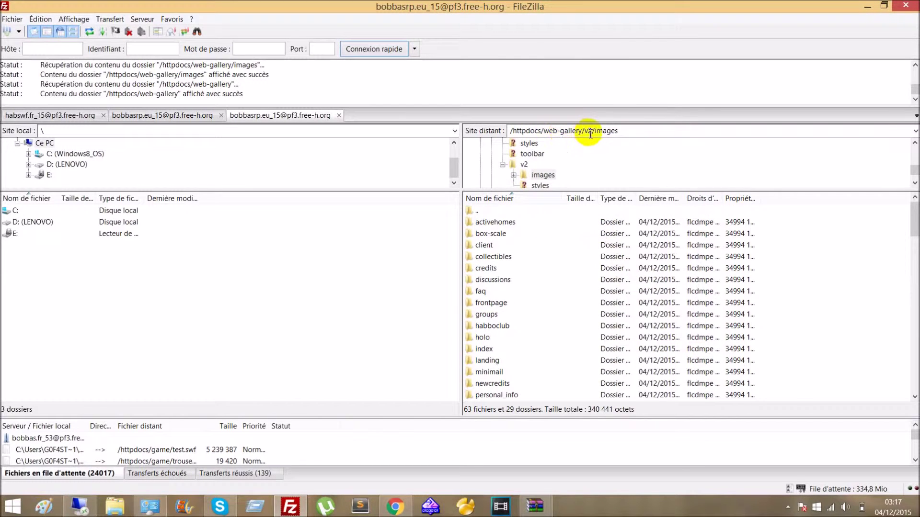
scroll(579, 288, down, 8)
scroll(581, 319, down, 7)
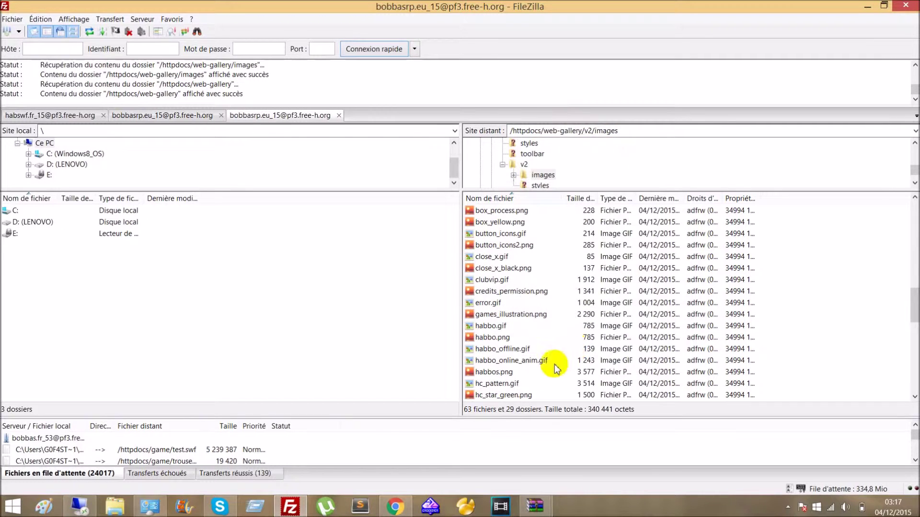
click(491, 339)
click(489, 326)
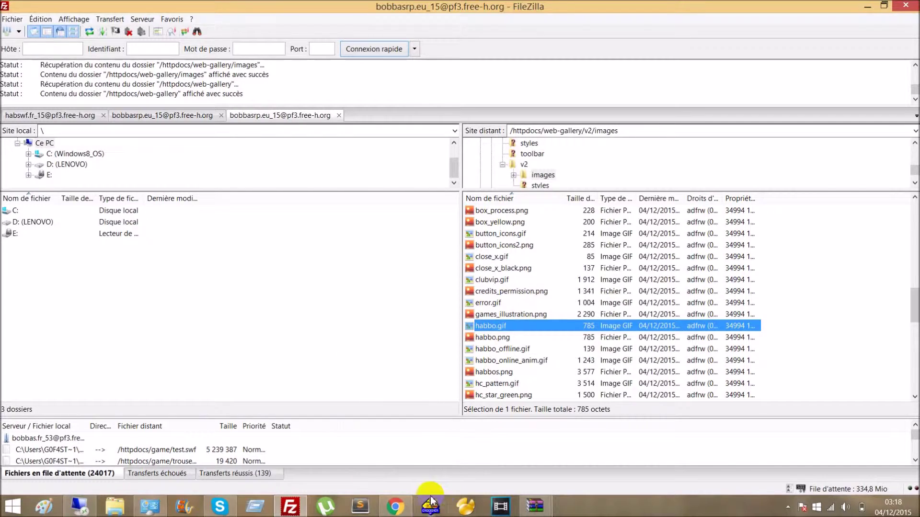
Step: Switch to Chrome, open the site's Managements administration and view its Fondateur, Modération and Animation sections, ending on Gestion des news
click(395, 506)
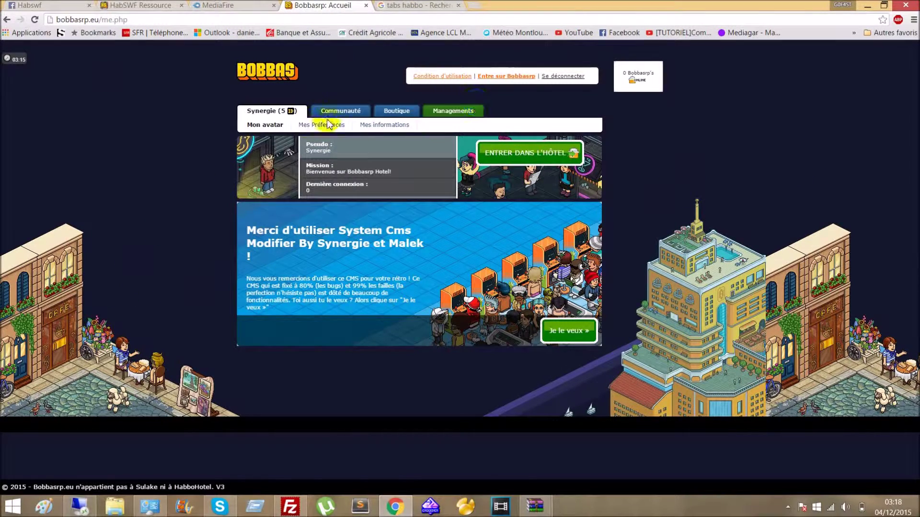
click(340, 110)
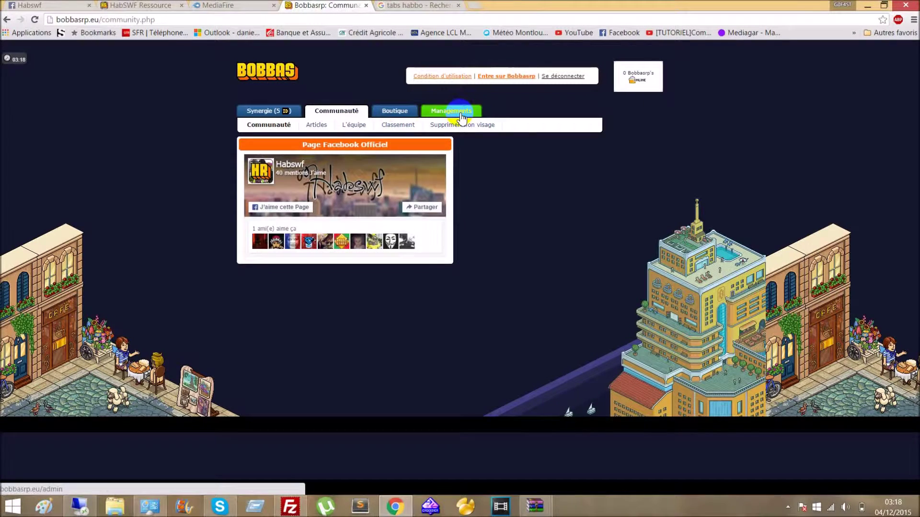
click(461, 117)
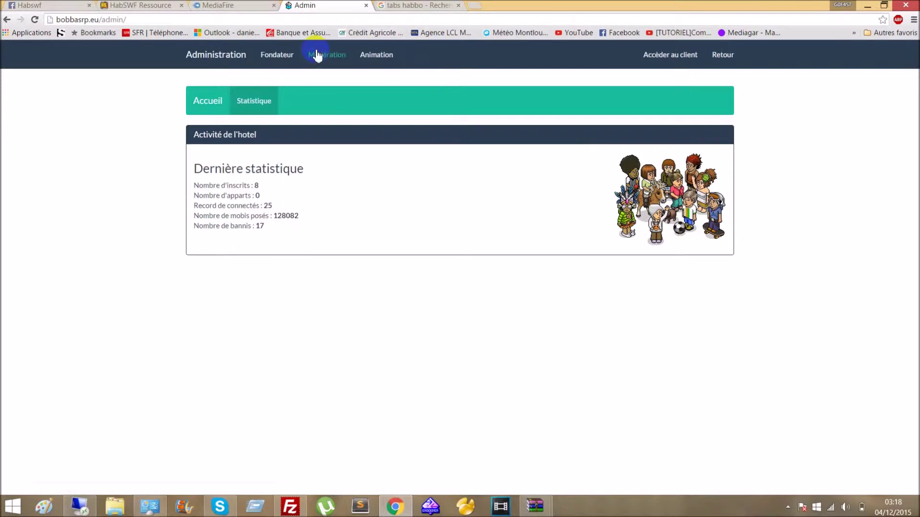
click(287, 60)
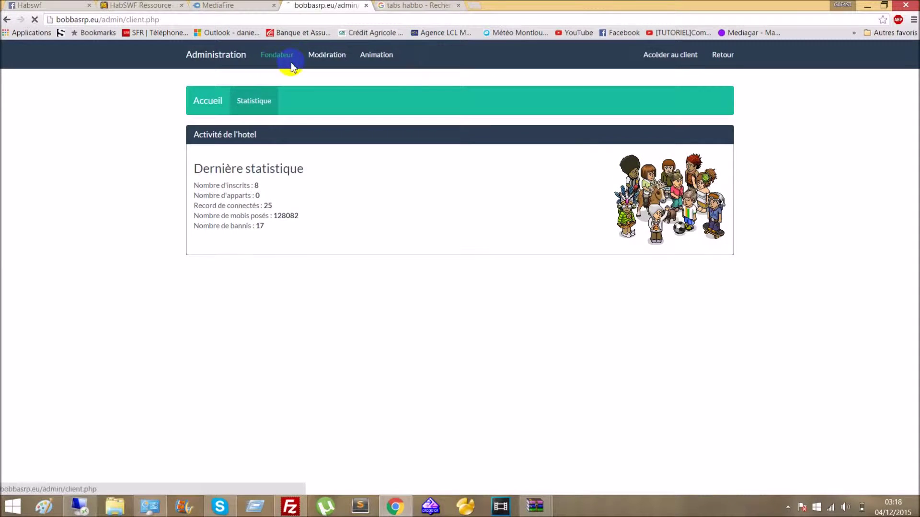
click(309, 103)
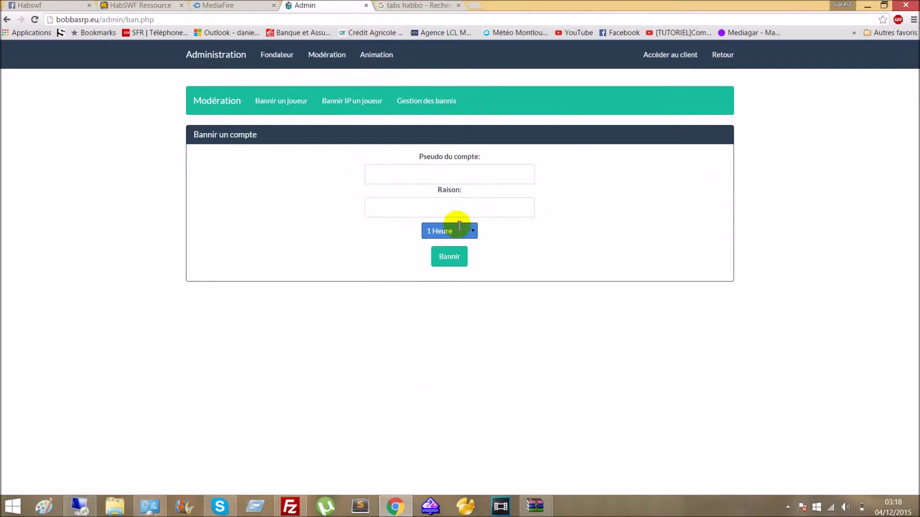
click(376, 56)
click(318, 111)
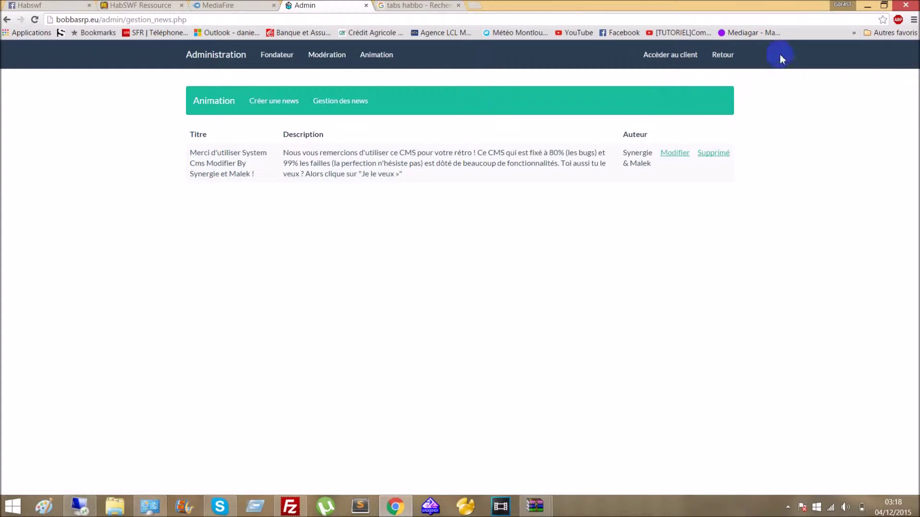
Step: Return from the administration to the site's me.php page and close the Admin tab
click(726, 56)
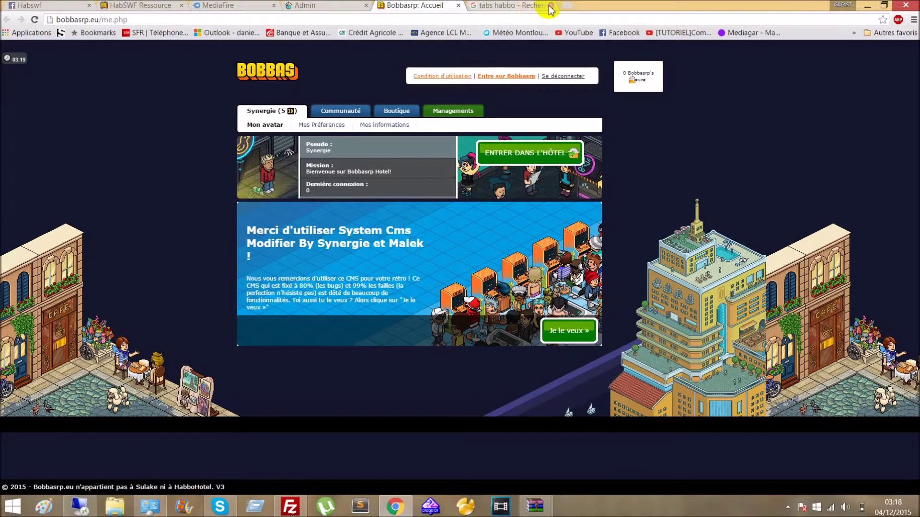
click(366, 6)
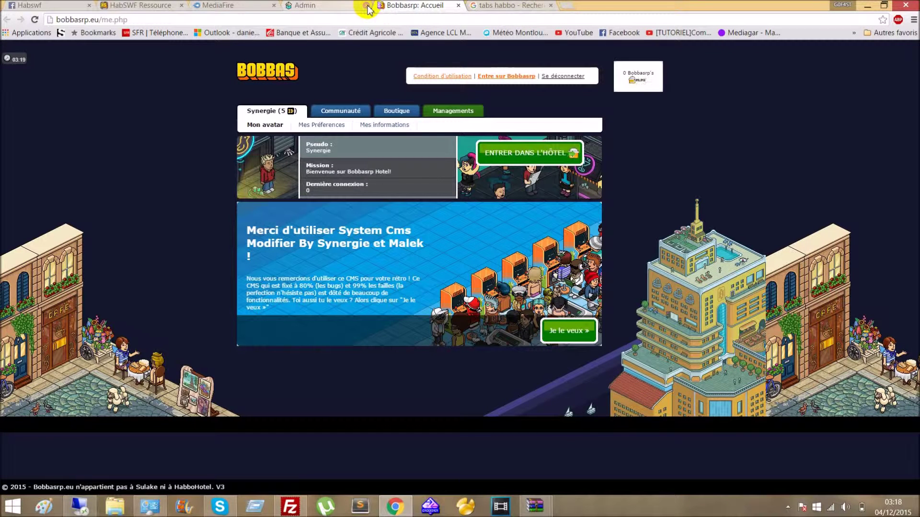
click(367, 5)
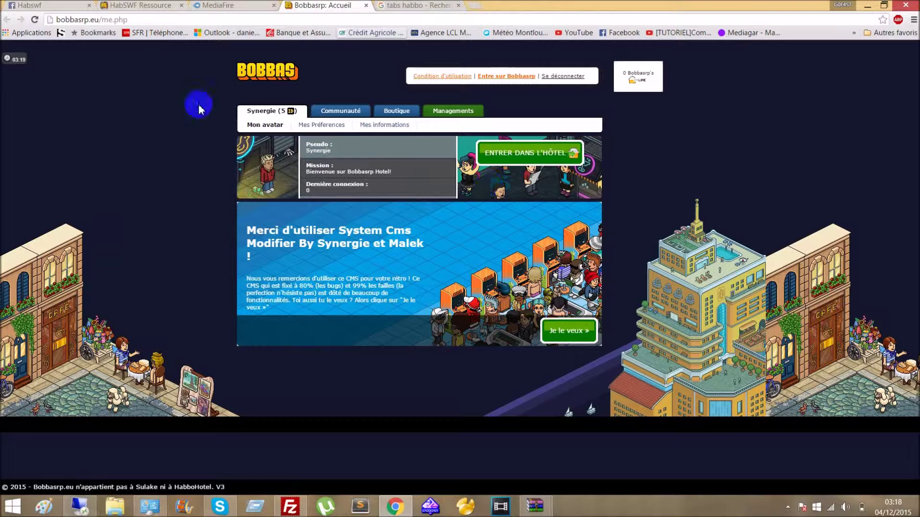
Step: View the Communauté section and its Articles, L'équipe, Classement and Supprimer mon visage pages
click(347, 114)
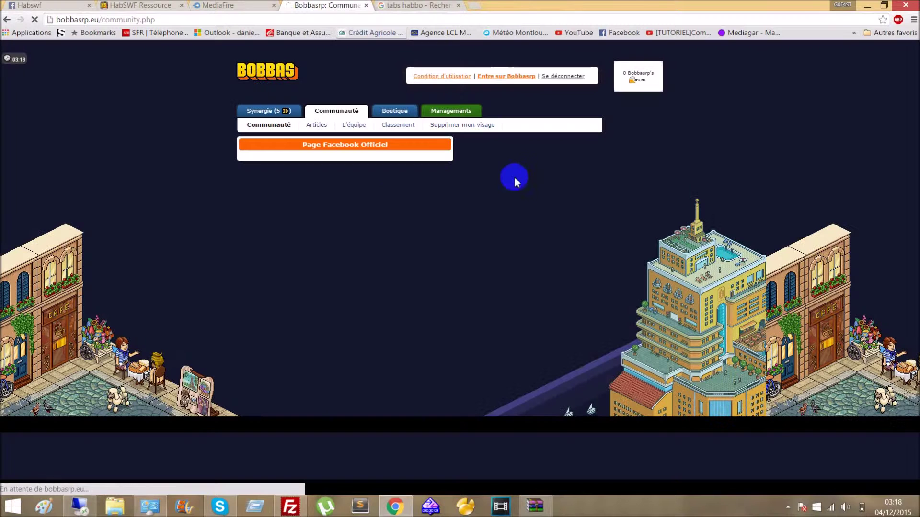
click(319, 125)
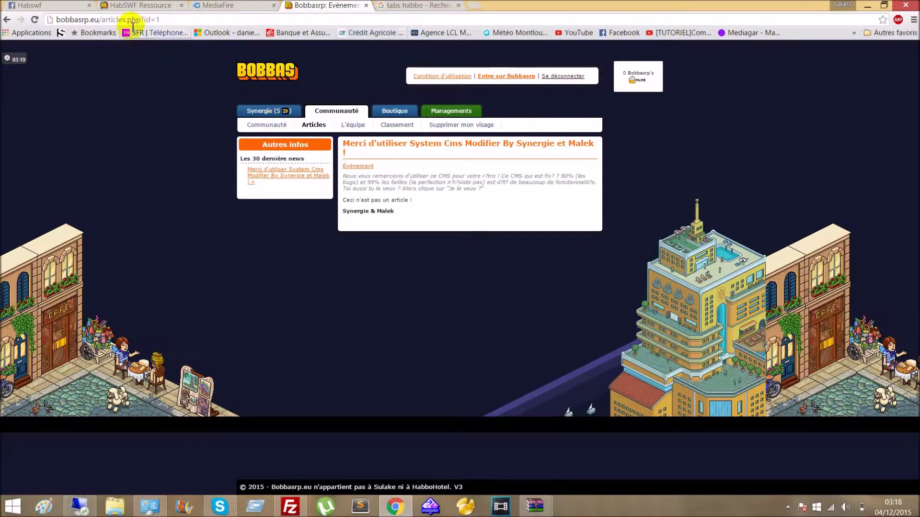
click(359, 126)
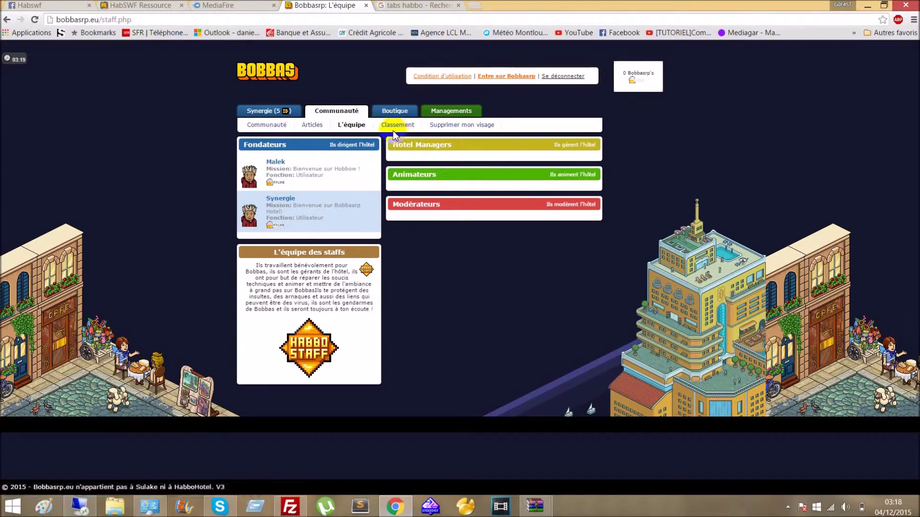
click(392, 125)
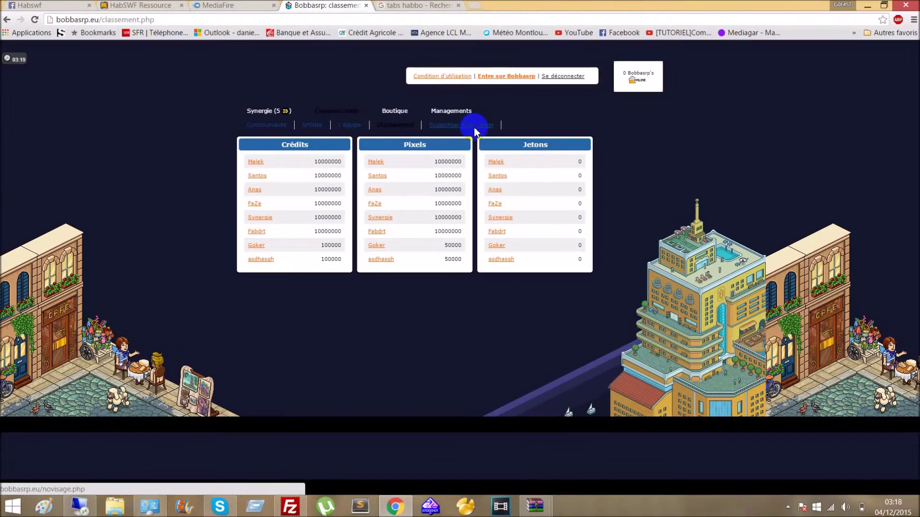
click(444, 125)
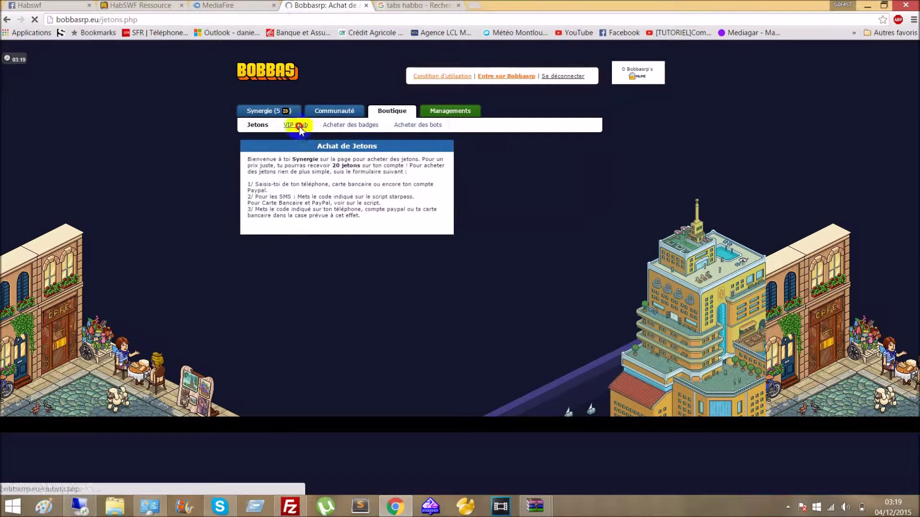
Step: View the Boutique pages Jetons, Acheter des badges, Acheter des bots and VIP Club, and return to me.php
click(262, 127)
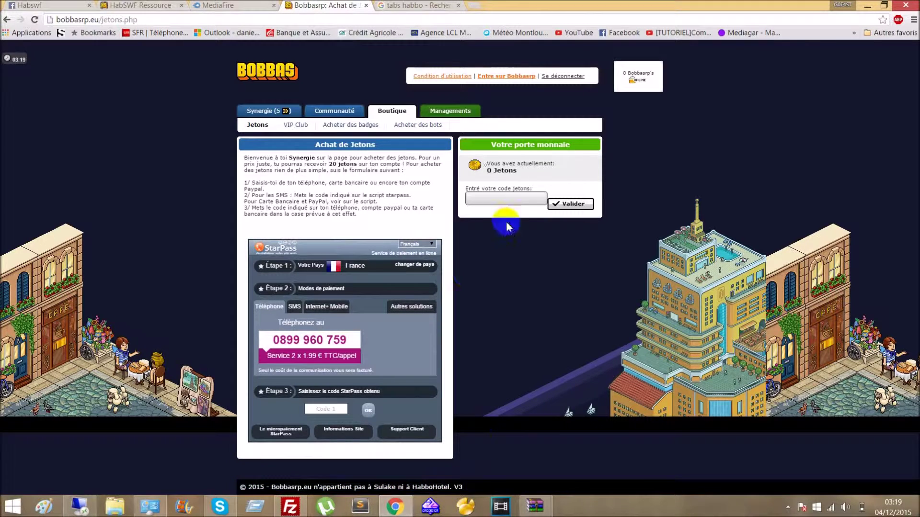
click(357, 124)
click(422, 125)
click(293, 125)
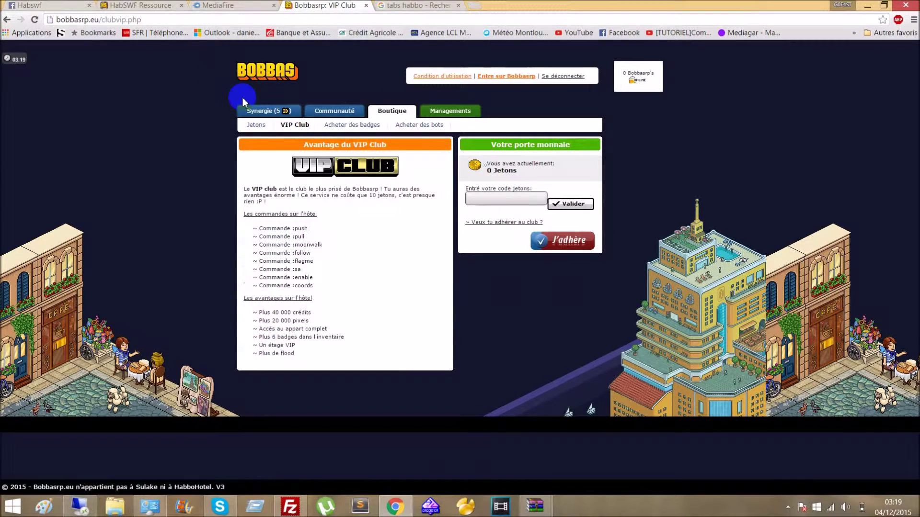
click(301, 114)
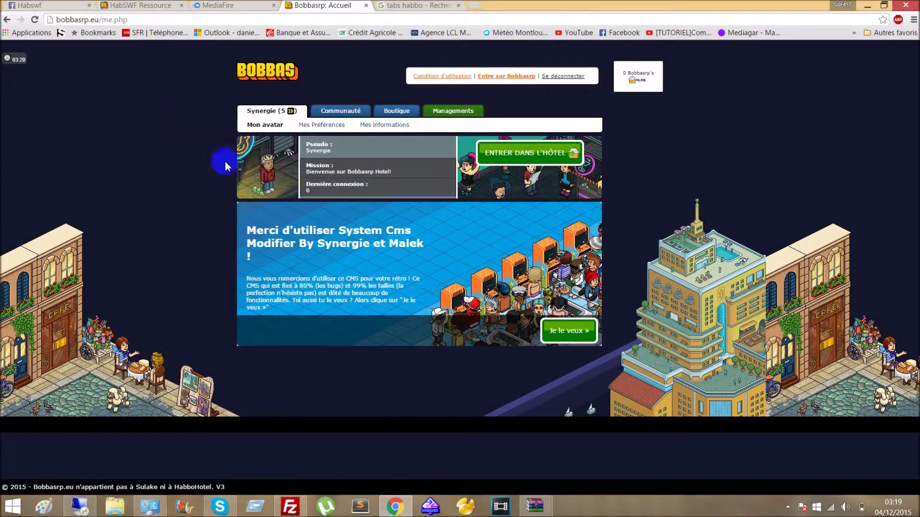
right_click(156, 185)
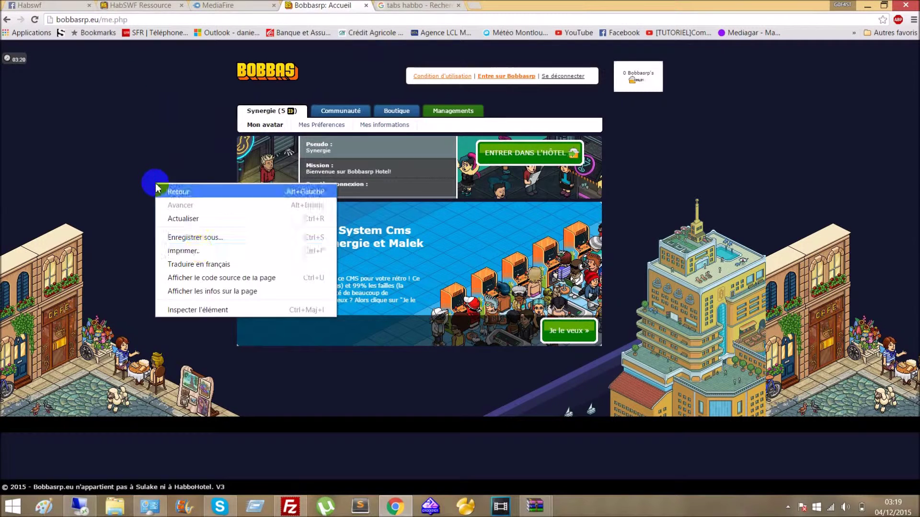
click(139, 18)
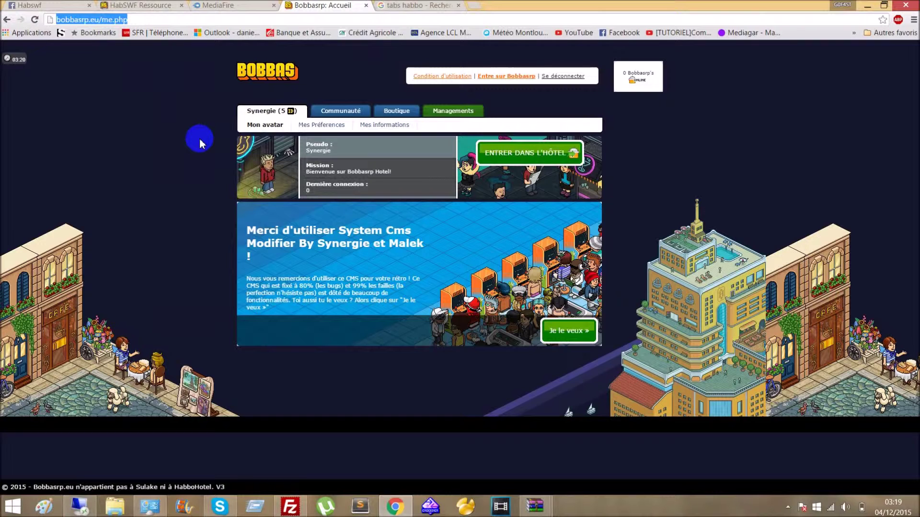
click(72, 102)
click(314, 38)
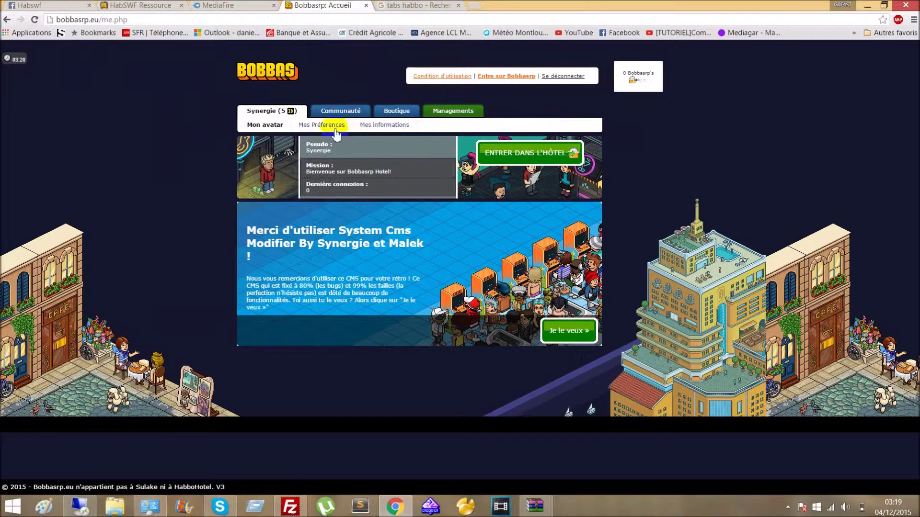
click(346, 112)
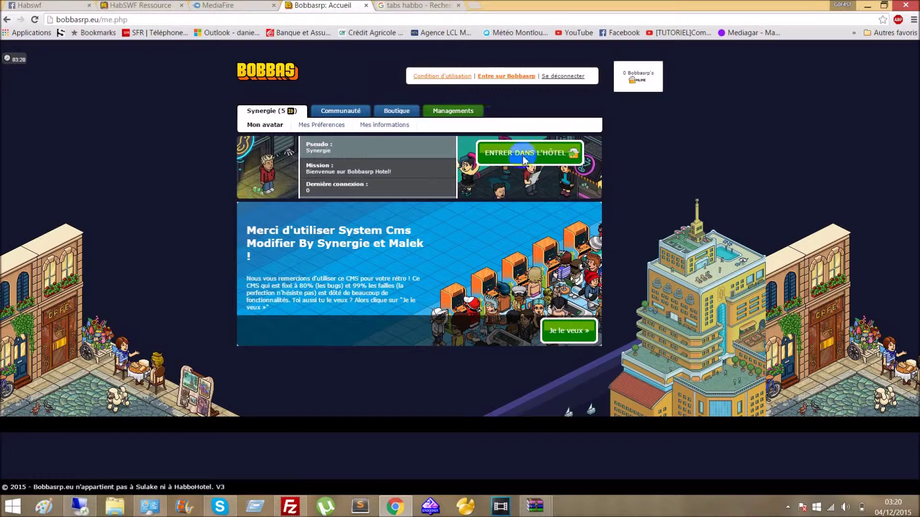
click(788, 509)
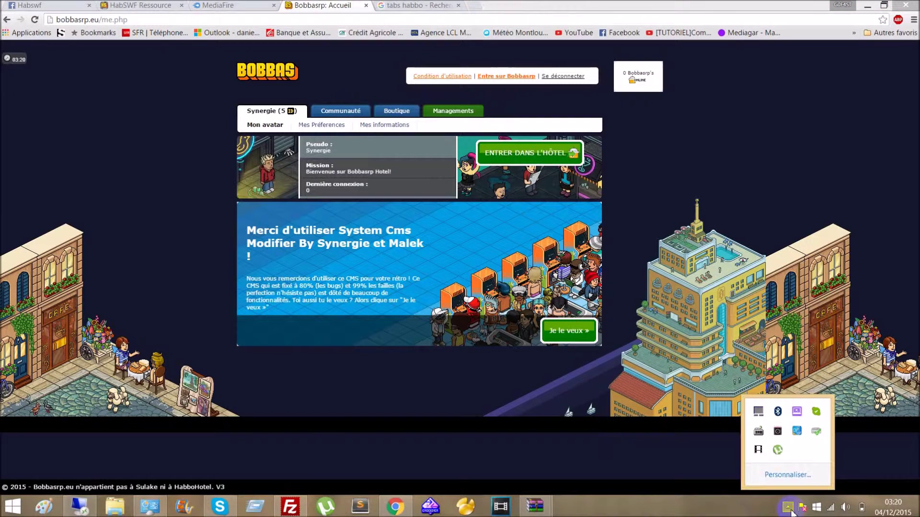